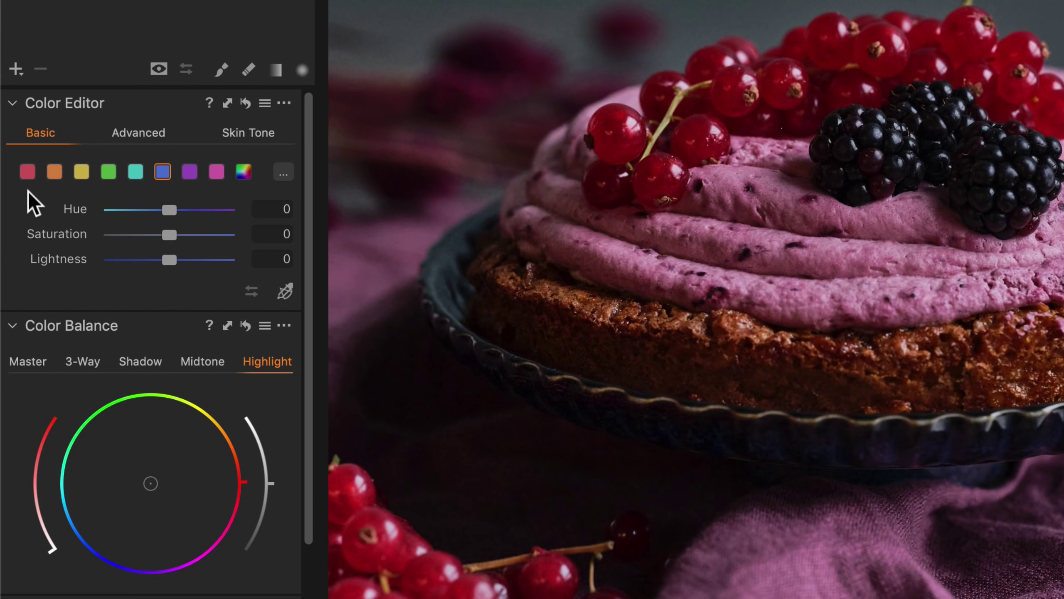
# - Pick the red range, drag its Saturation and Hue left on the currants, then reset both to zero
pyautogui.click(25, 171)
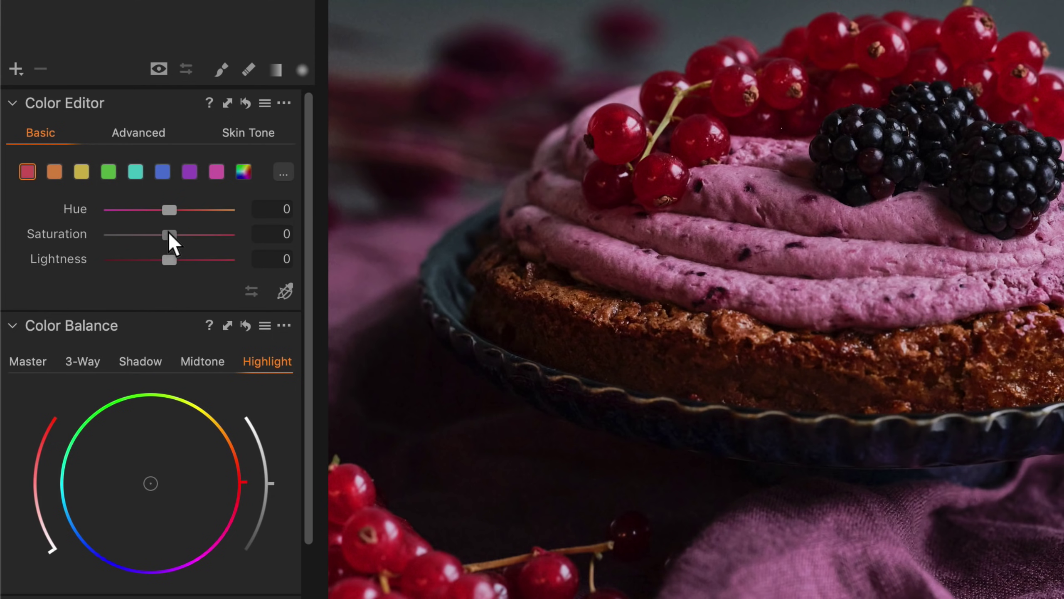
pyautogui.moveTo(170, 233); pyautogui.dragTo(128, 232)
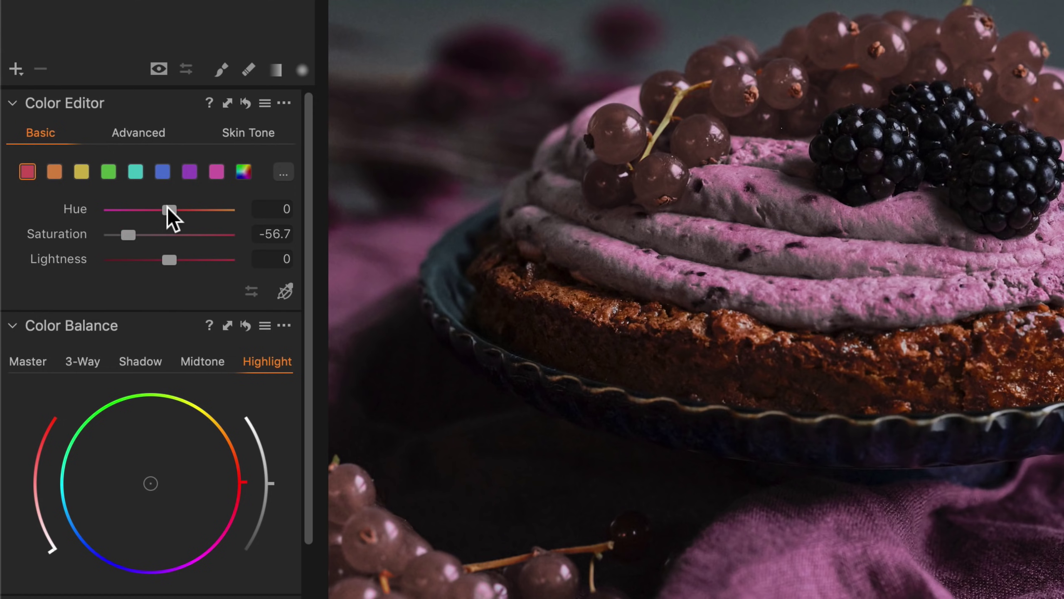
pyautogui.moveTo(168, 210); pyautogui.dragTo(136, 209)
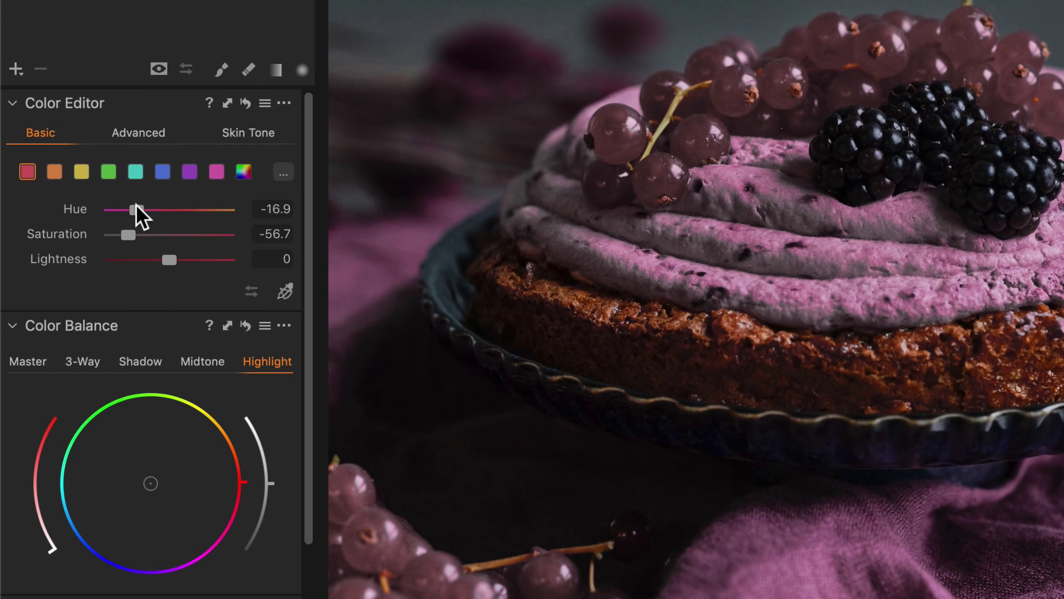
pyautogui.click(246, 104)
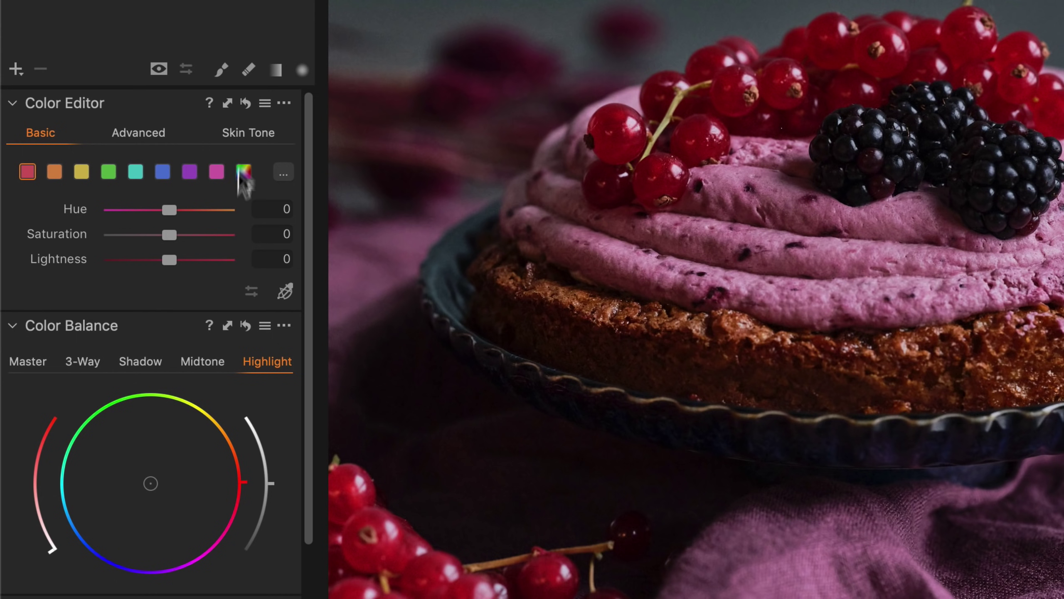
# - Use the direct colour-editing picker on a currant to set hue 2, saturation 5.2, lightness -4.8
pyautogui.click(288, 297)
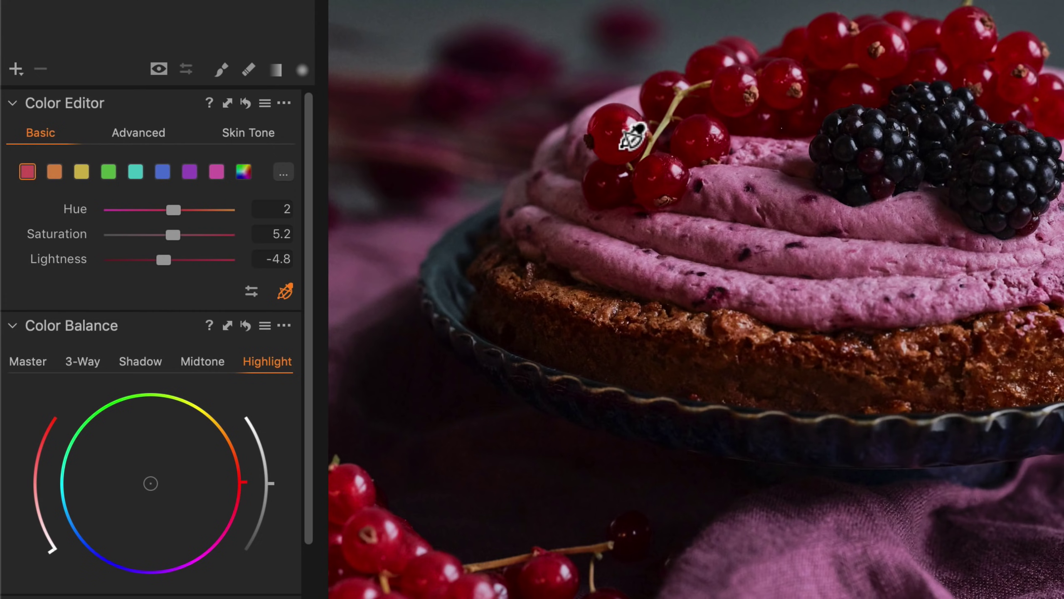
# - Keep Horizontal as the hue mapping in the direct colour editing settings
pyautogui.rightClick(621, 148)
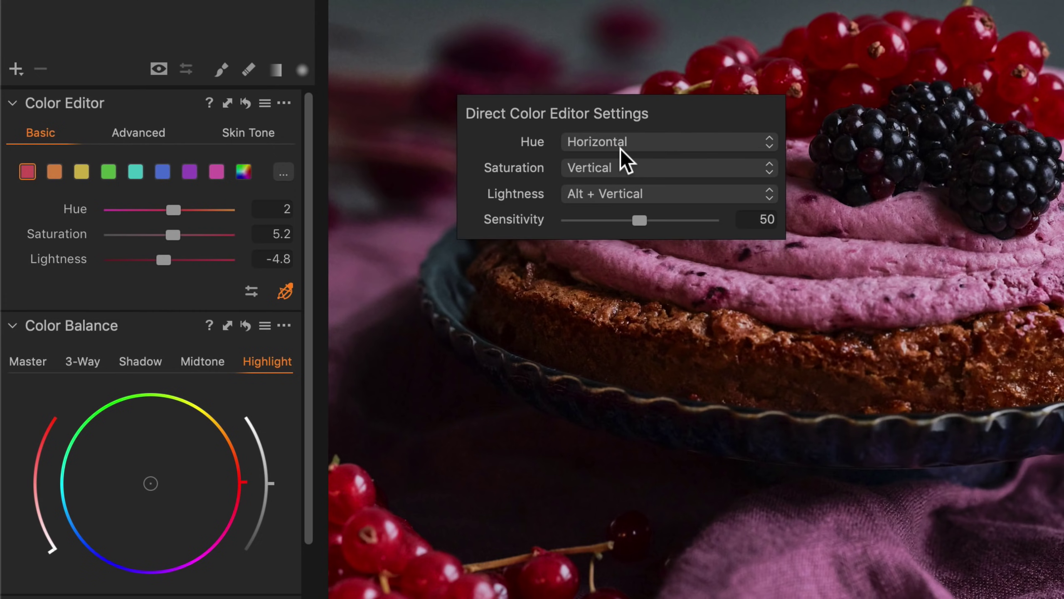
pyautogui.click(641, 145)
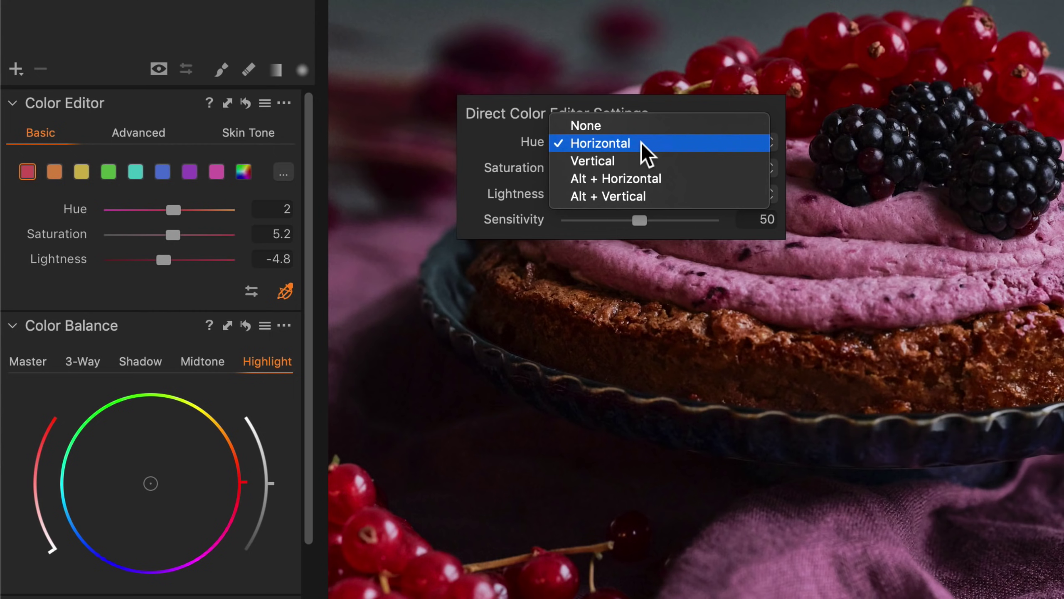
pyautogui.click(641, 144)
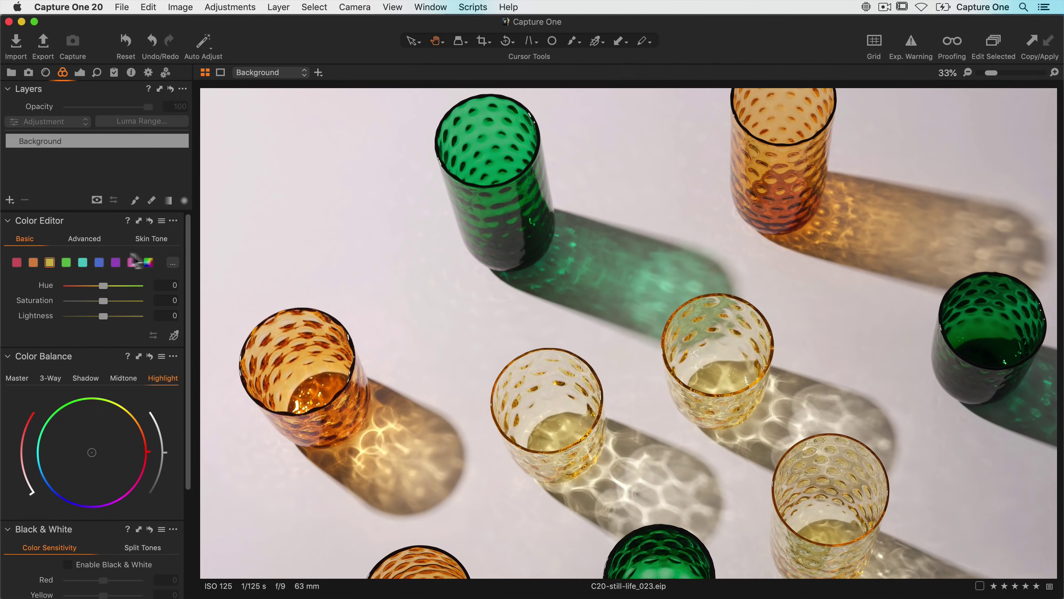
# - Switch Color Editor to Advanced, sample the amber glass, and view only the selected colour range
pyautogui.click(77, 239)
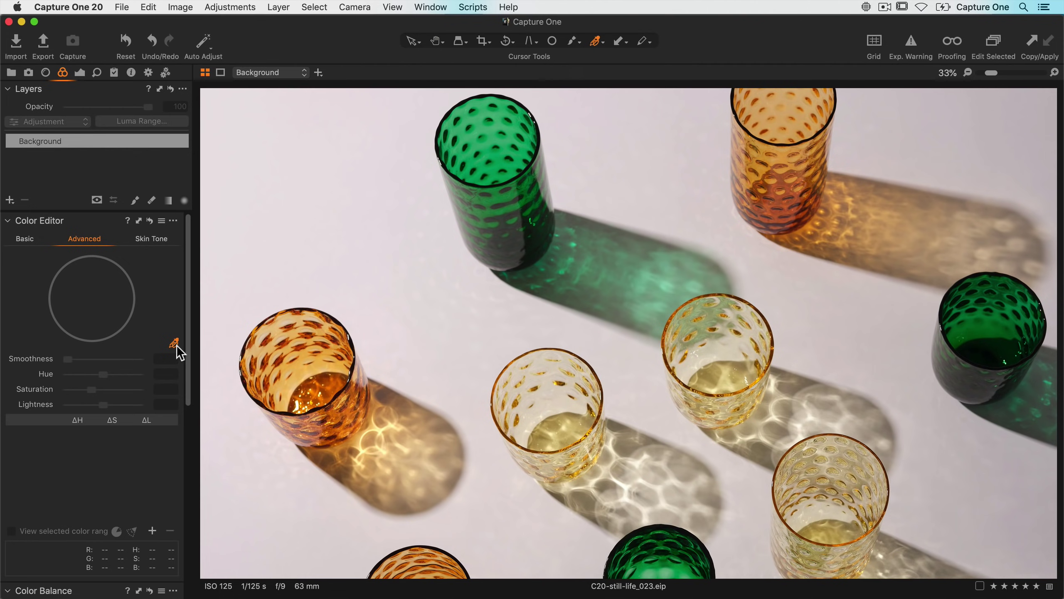
pyautogui.click(306, 366)
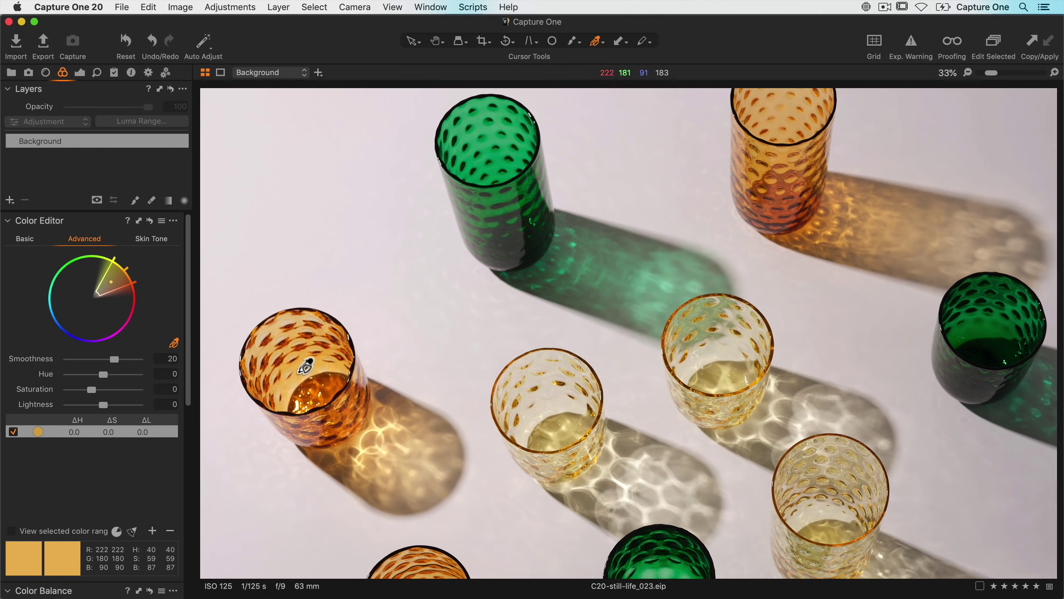
pyautogui.click(12, 529)
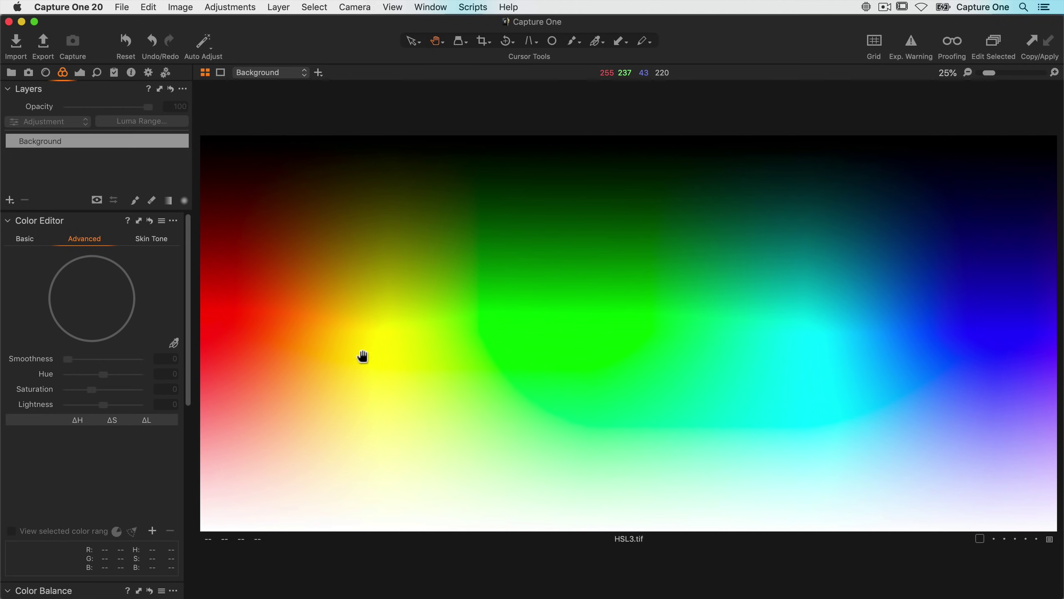
# - Sample the chart's yellow, preview only that range, and widen its wedge toward orange and red
pyautogui.click(173, 343)
pyautogui.click(370, 396)
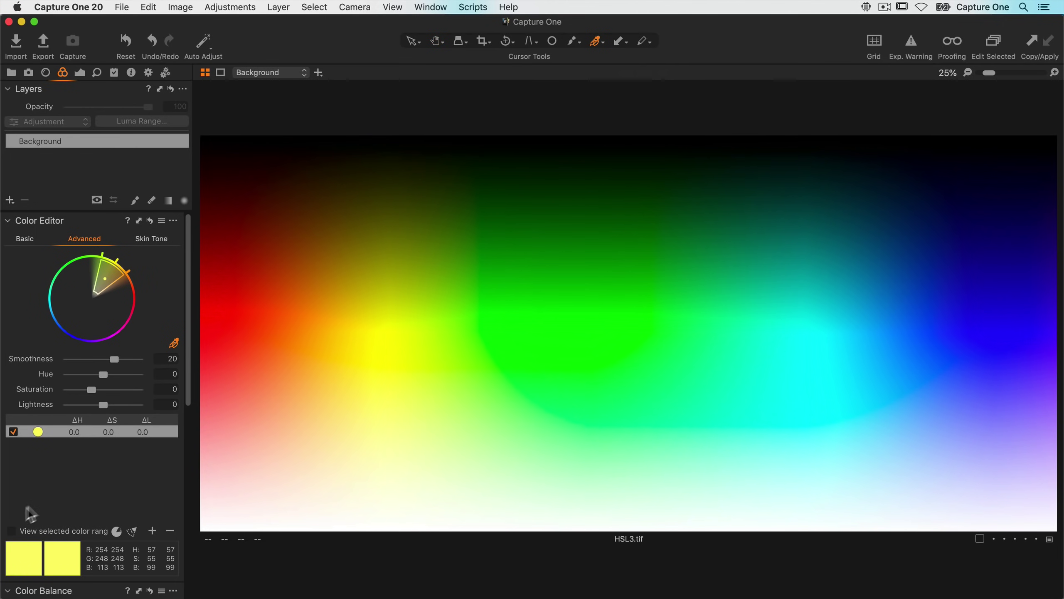
pyautogui.click(11, 531)
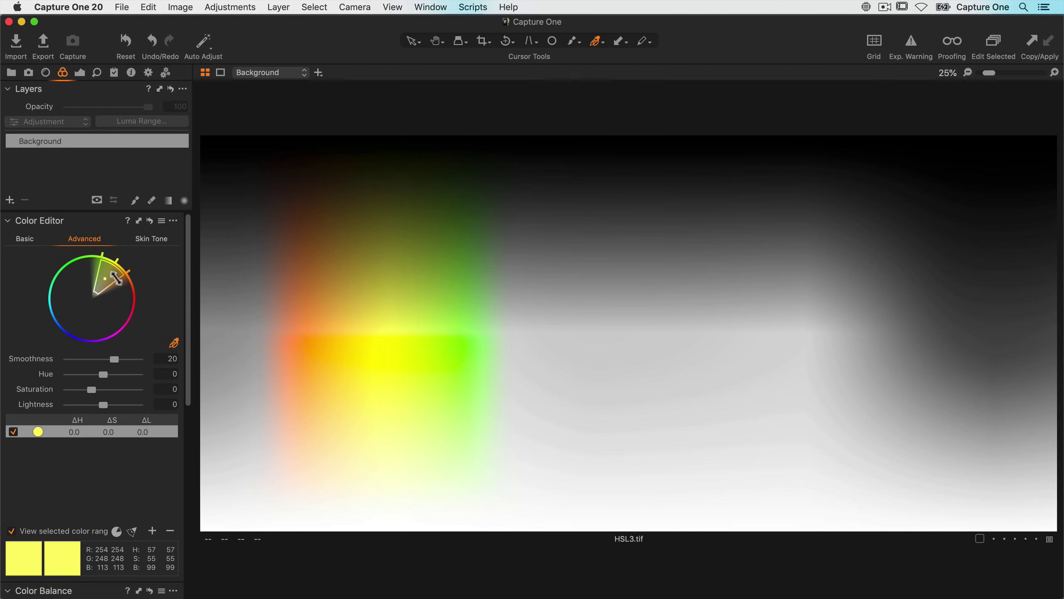
pyautogui.moveTo(116, 278)
pyautogui.mouseDown()
pyautogui.moveTo(122, 291)
pyautogui.moveTo(89, 268)
pyautogui.moveTo(98, 295)
pyautogui.moveTo(124, 280)
pyautogui.moveTo(116, 282)
pyautogui.mouseUp()
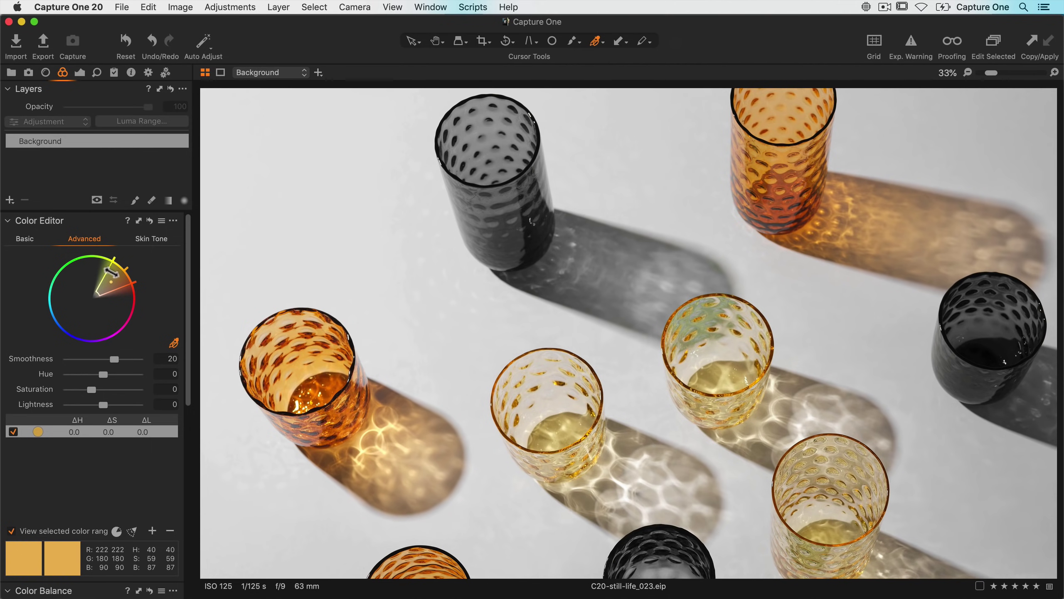
# - Drag the amber range's yellow edge around the colour wheel to include green
pyautogui.moveTo(112, 263); pyautogui.dragTo(58, 278)
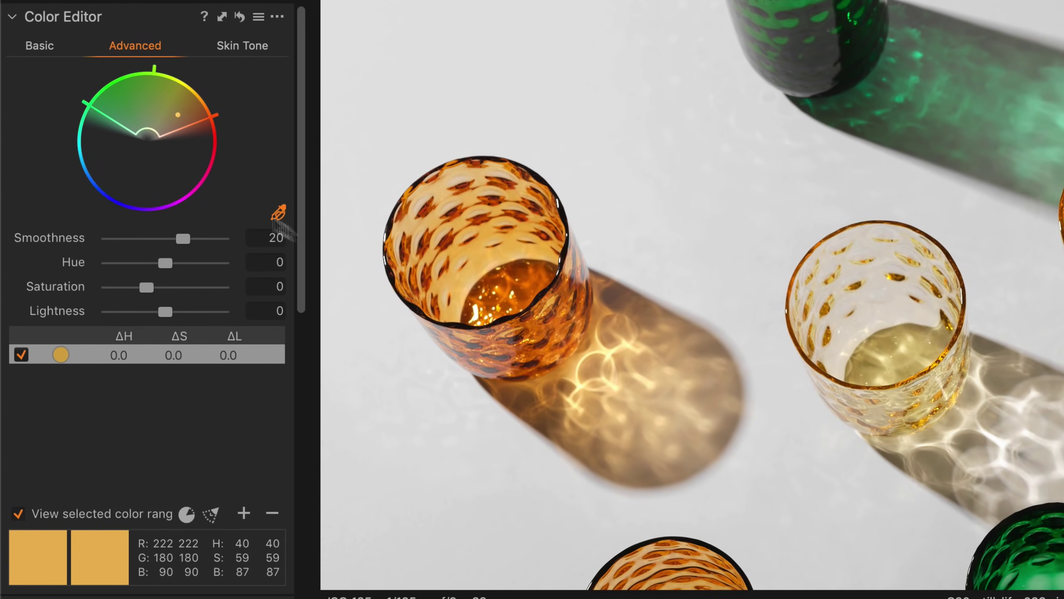
# - Re-sample the amber glass, set range smoothness to 23.3, and fit the photo to view
pyautogui.click(447, 237)
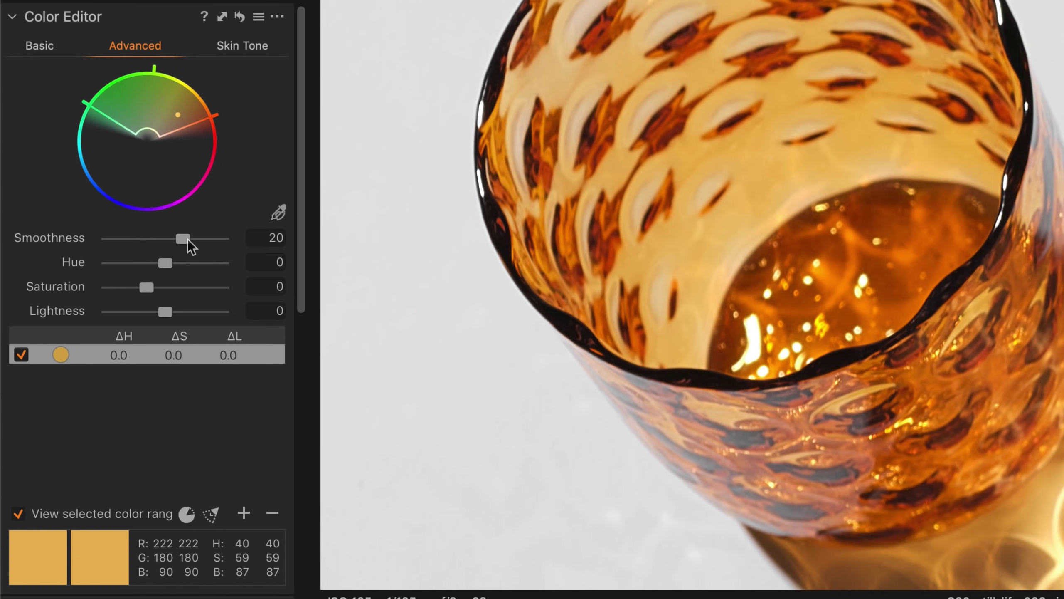
pyautogui.moveTo(188, 240)
pyautogui.mouseDown()
pyautogui.moveTo(108, 244)
pyautogui.moveTo(191, 238)
pyautogui.mouseUp()
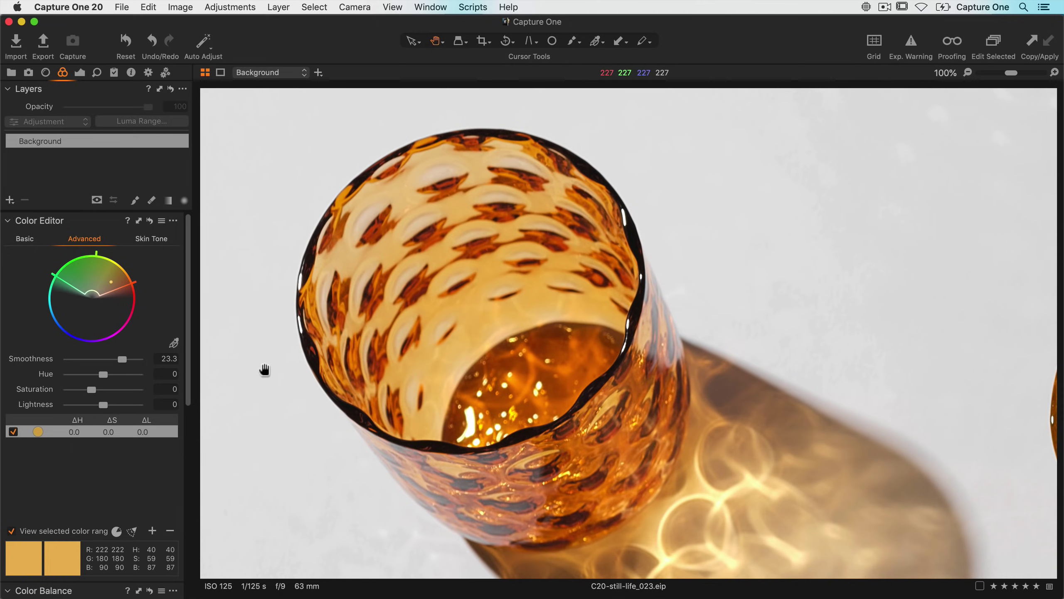
pyautogui.press('super+0')
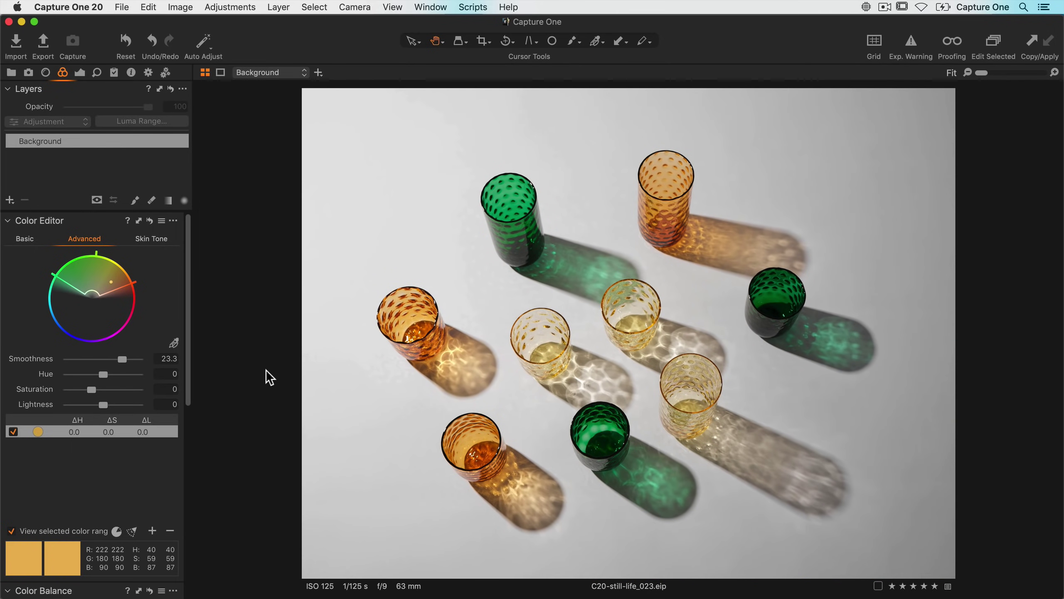
# - Turn off the range-only preview and raise the amber range's saturation to 48.1
pyautogui.click(12, 531)
pyautogui.moveTo(91, 388); pyautogui.dragTo(103, 389)
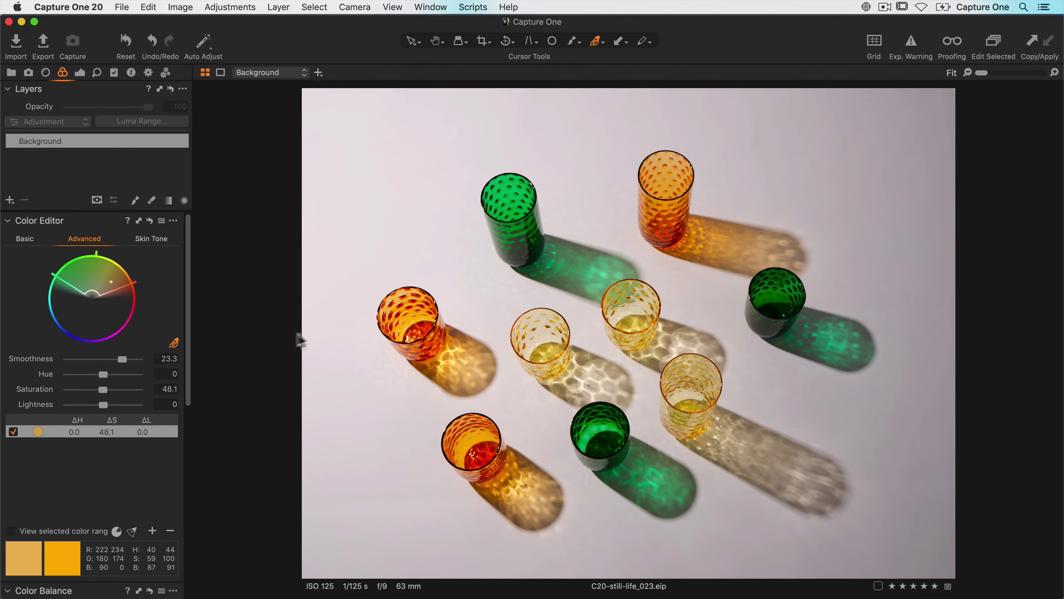
# - Add a green-glass colour range, widen its slice while previewing it, then nudge its hue right
pyautogui.click(528, 223)
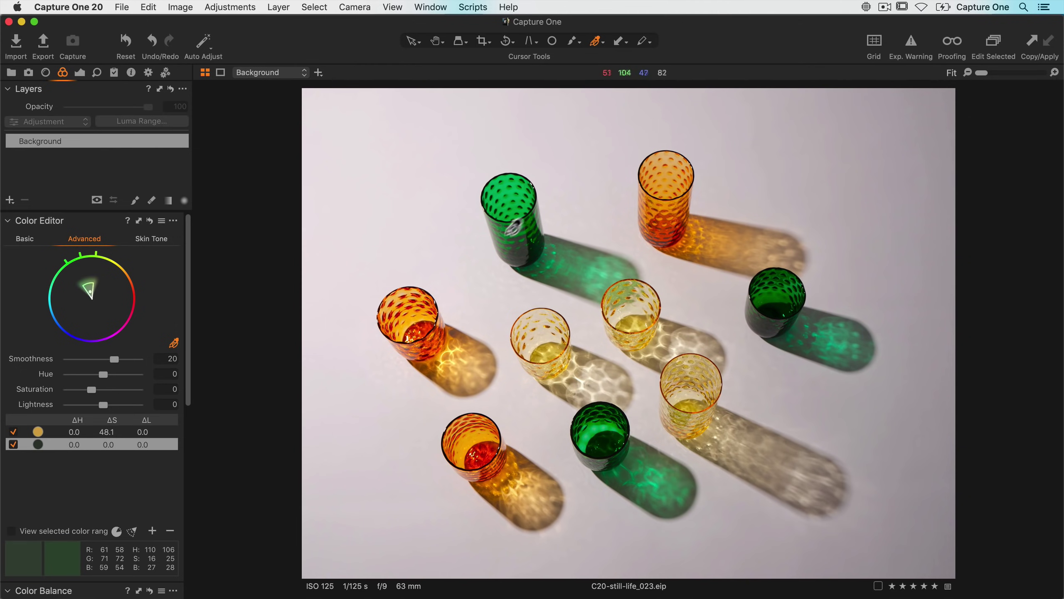
pyautogui.click(12, 531)
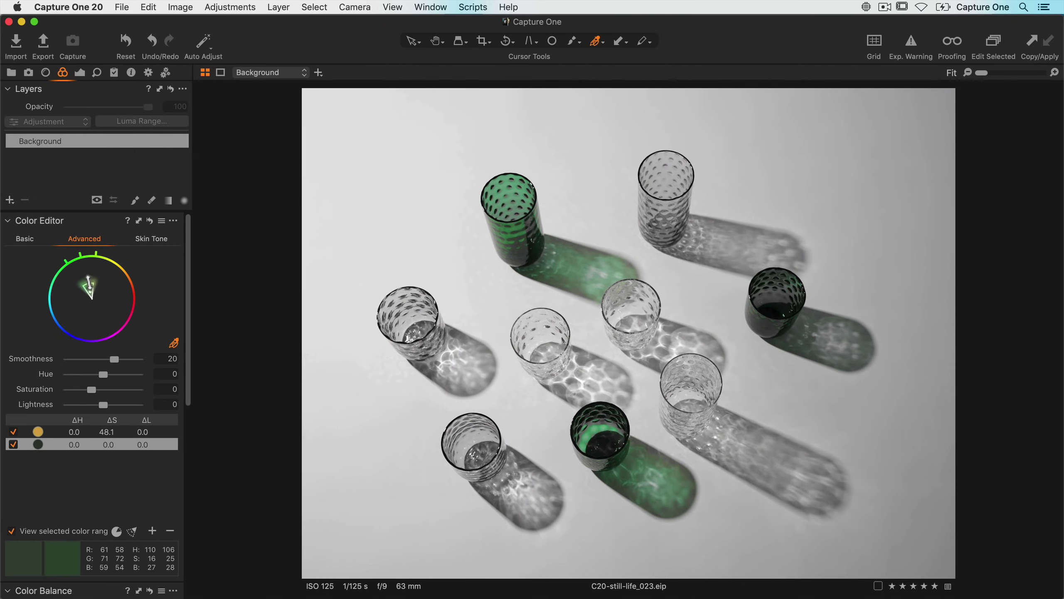
pyautogui.moveTo(89, 285); pyautogui.dragTo(87, 254)
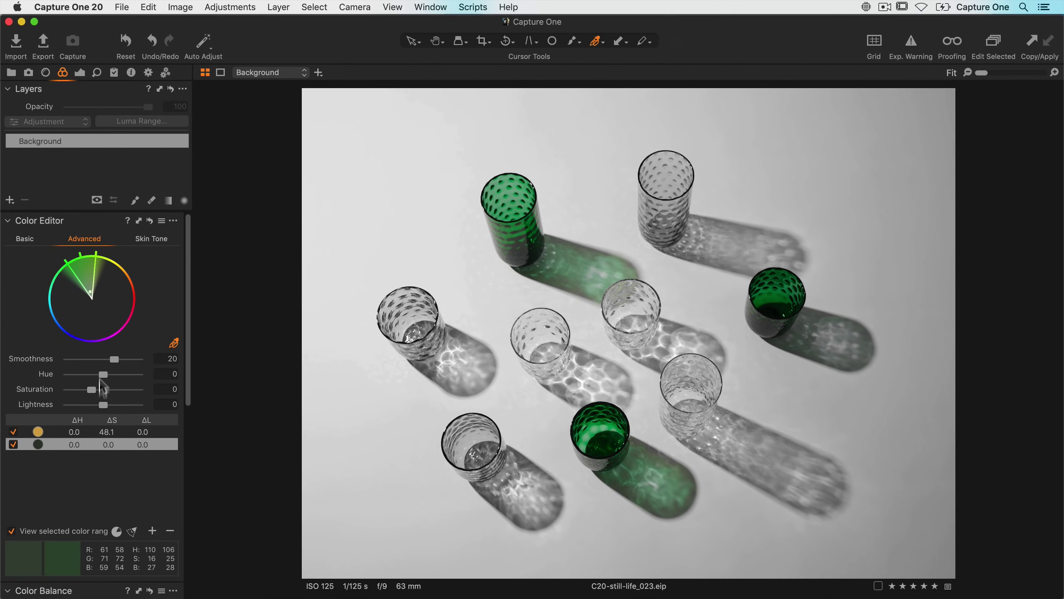
pyautogui.click(11, 532)
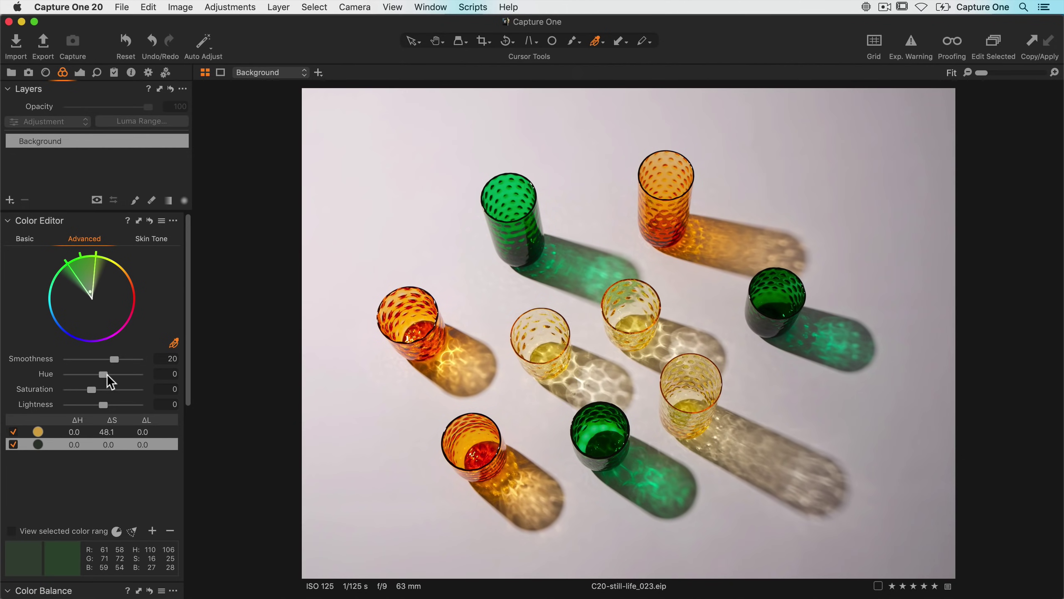
pyautogui.moveTo(107, 375); pyautogui.dragTo(121, 376)
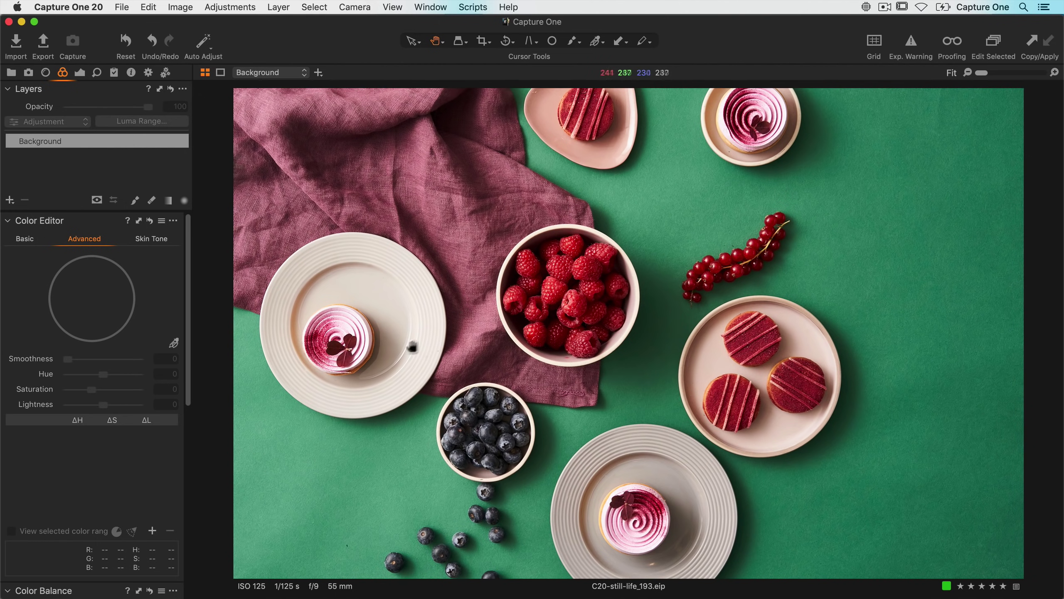
# - Pick the raspberries on the tart with the Color Editor picker as a new red range
pyautogui.click(174, 343)
pyautogui.click(560, 284)
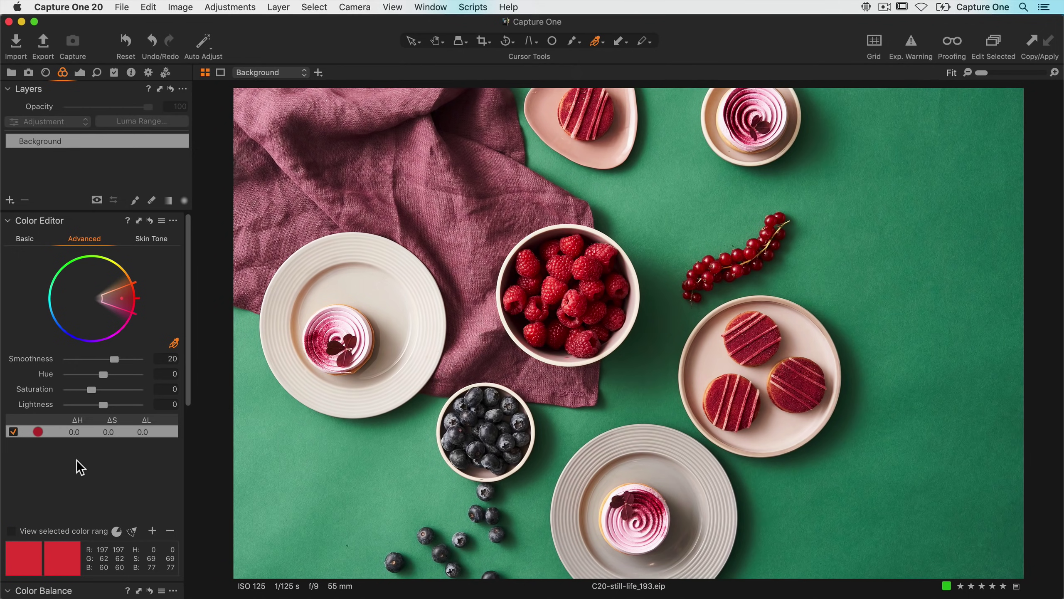
# - Clear the raspberry colour range and add a new layer named 'Raspberry bowl'
pyautogui.click(150, 221)
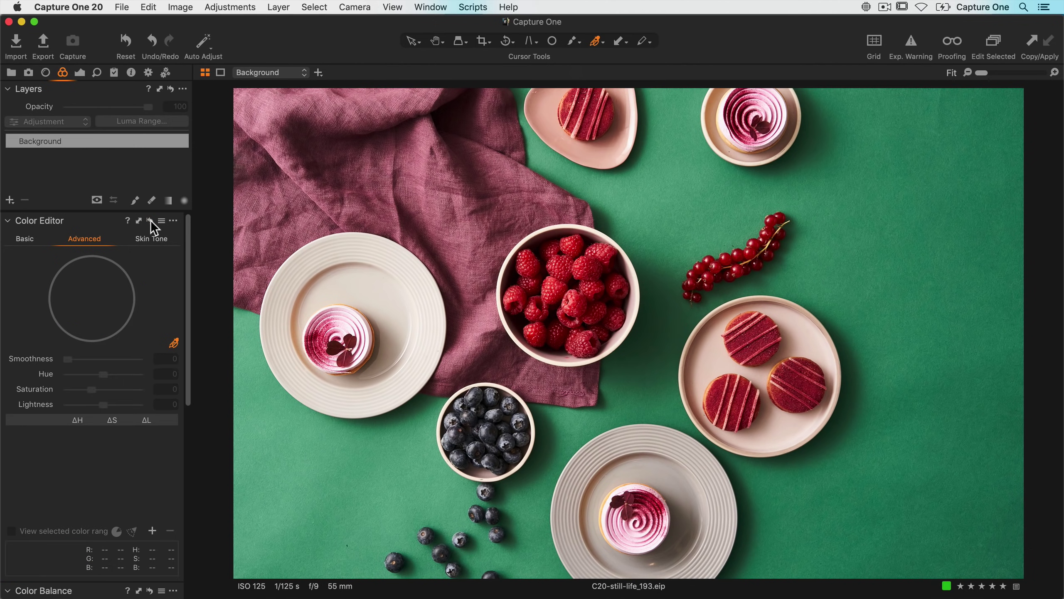
pyautogui.click(10, 200)
pyautogui.write('Raspb')
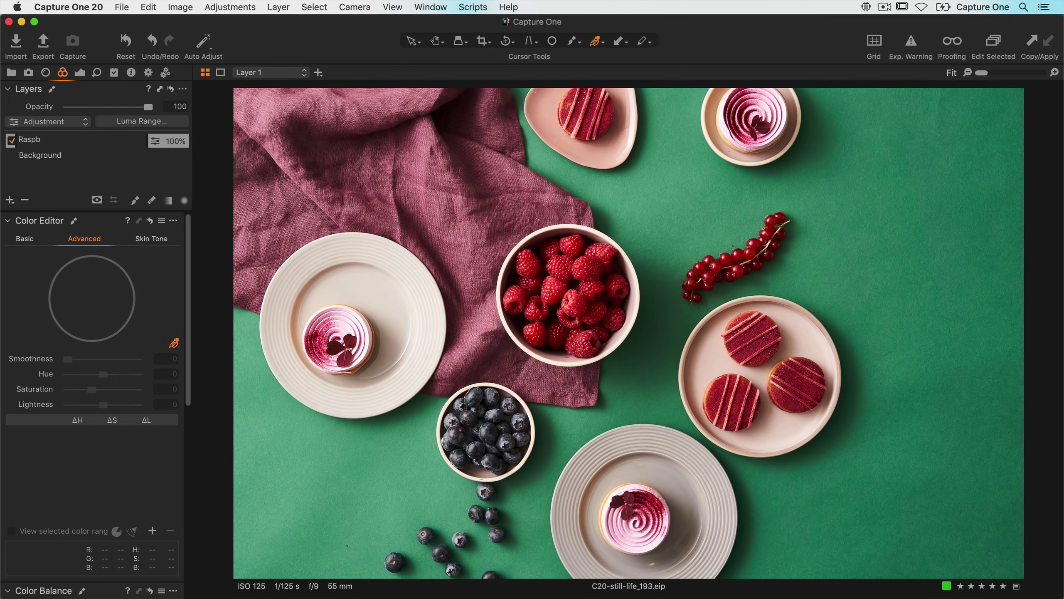
pyautogui.write('erry bowl')
pyautogui.press('Return')
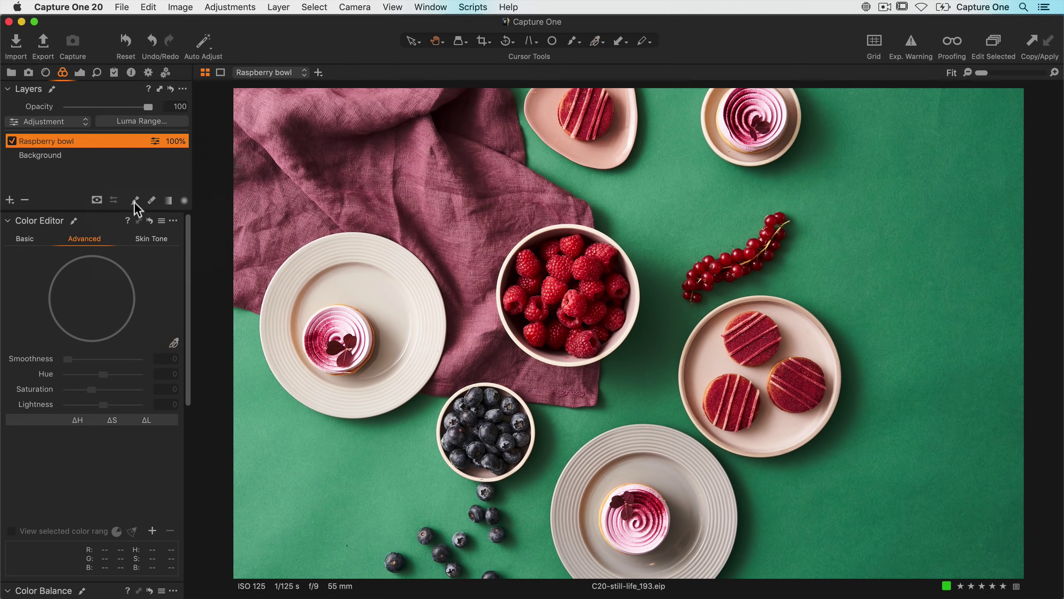
# - Paint the layer's mask over the raspberry bowl with a size-387 brush
pyautogui.click(135, 201)
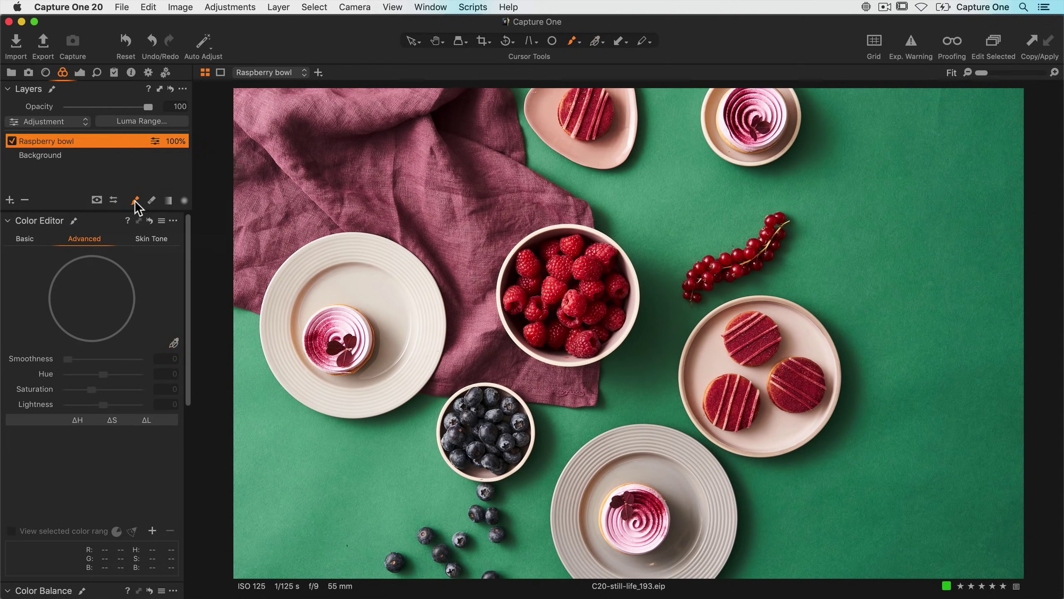
pyautogui.rightClick(576, 290)
pyautogui.moveTo(575, 290)
pyautogui.mouseDown()
pyautogui.moveTo(557, 305)
pyautogui.moveTo(582, 304)
pyautogui.mouseUp()
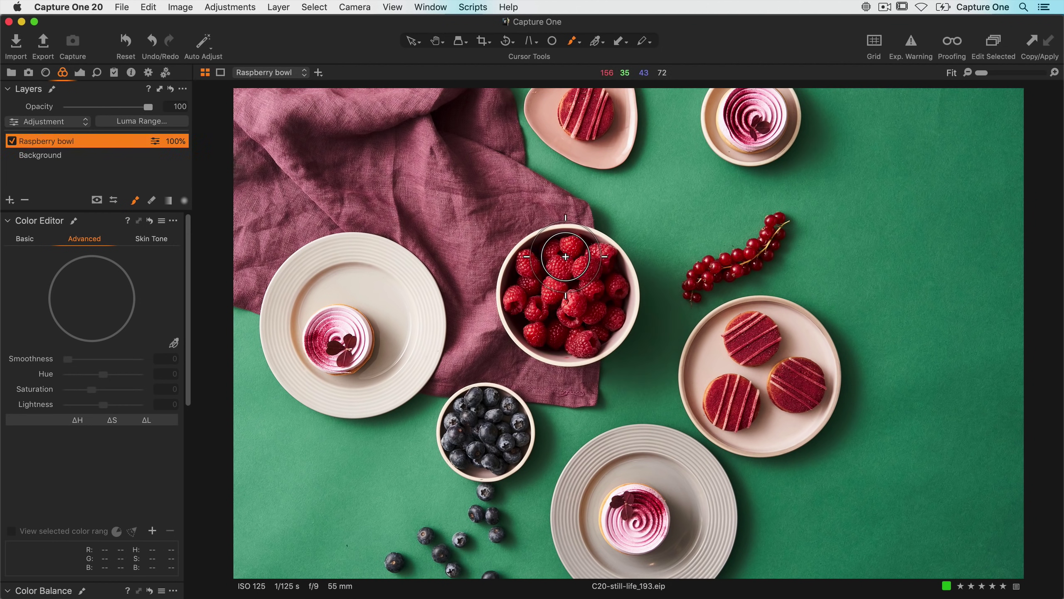
pyautogui.moveTo(538, 327)
pyautogui.mouseDown()
pyautogui.moveTo(606, 307)
pyautogui.moveTo(544, 279)
pyautogui.mouseUp()
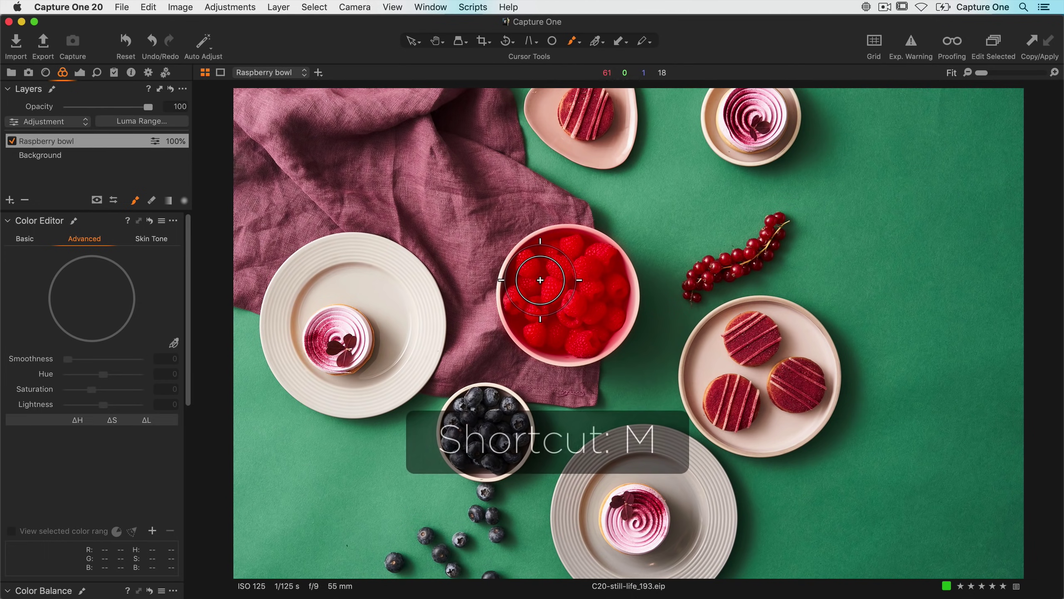
# - Hide the mask overlay, sample the raspberries' red and raise its saturation to about 17
pyautogui.press('m')
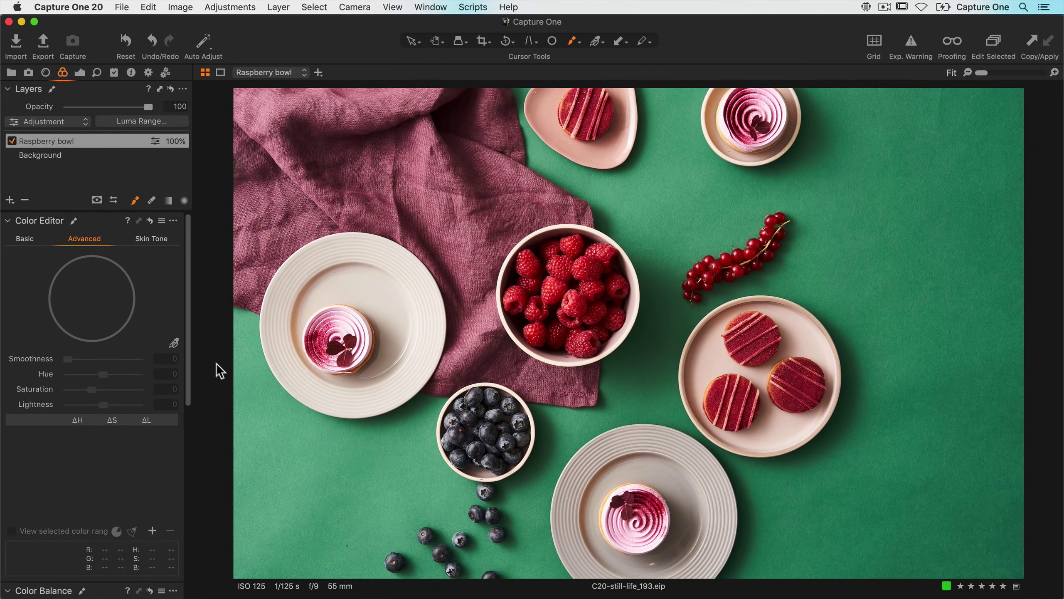
pyautogui.click(173, 344)
pyautogui.click(571, 260)
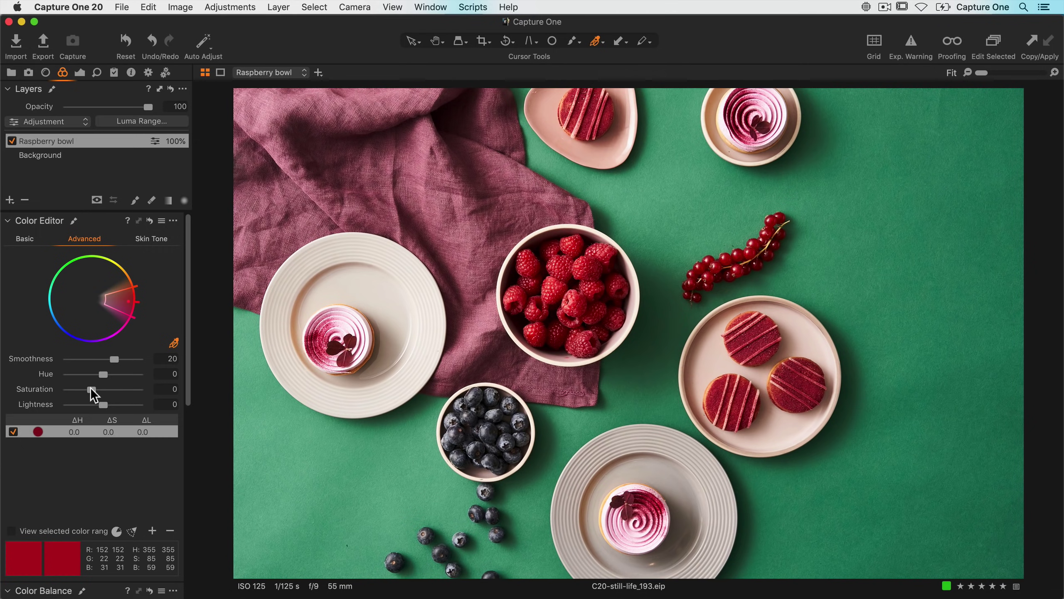
pyautogui.moveTo(92, 389); pyautogui.dragTo(99, 404)
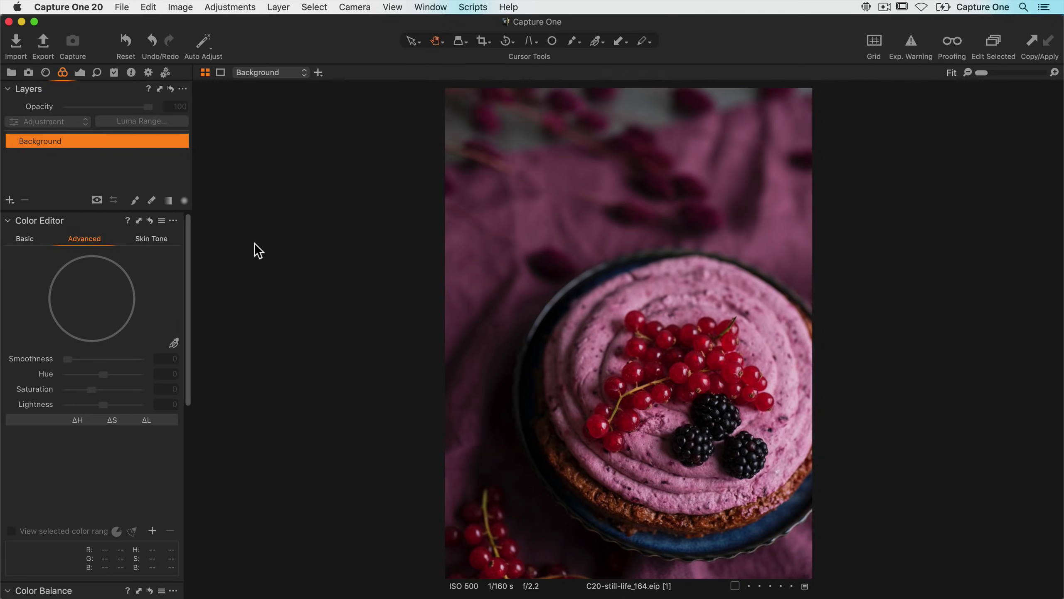
# - At 50% zoom, sample a currant's red, preview the selected range, and widen it toward orange for the stems
pyautogui.press('super+plus')
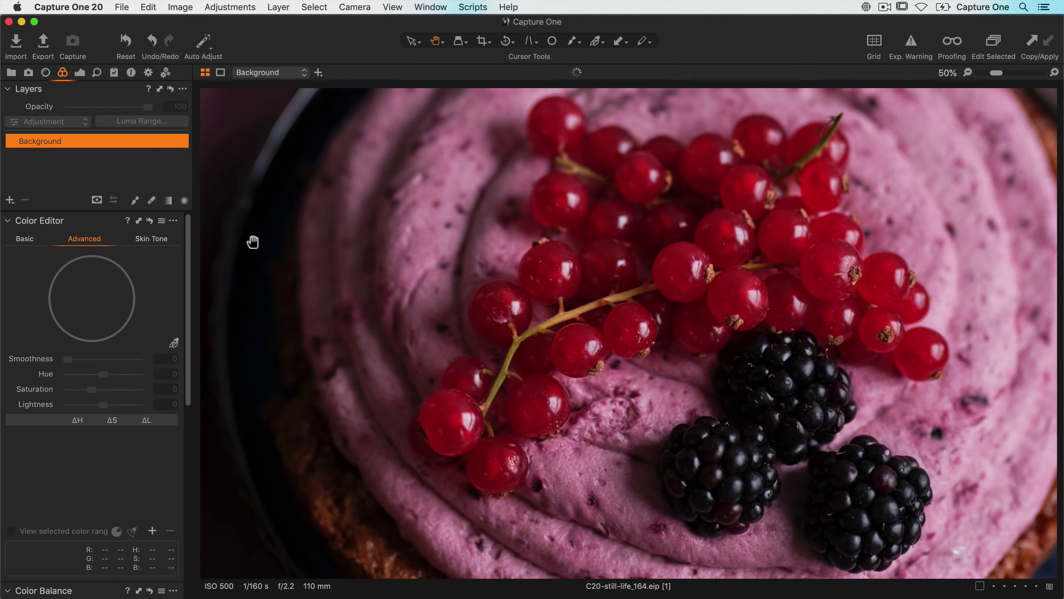
pyautogui.click(174, 344)
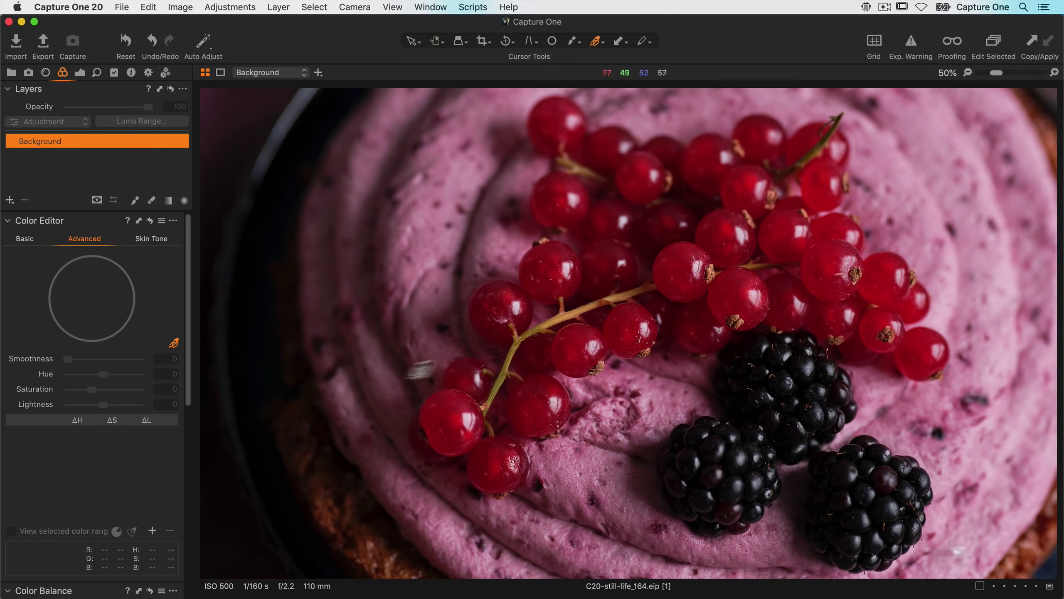
pyautogui.click(560, 267)
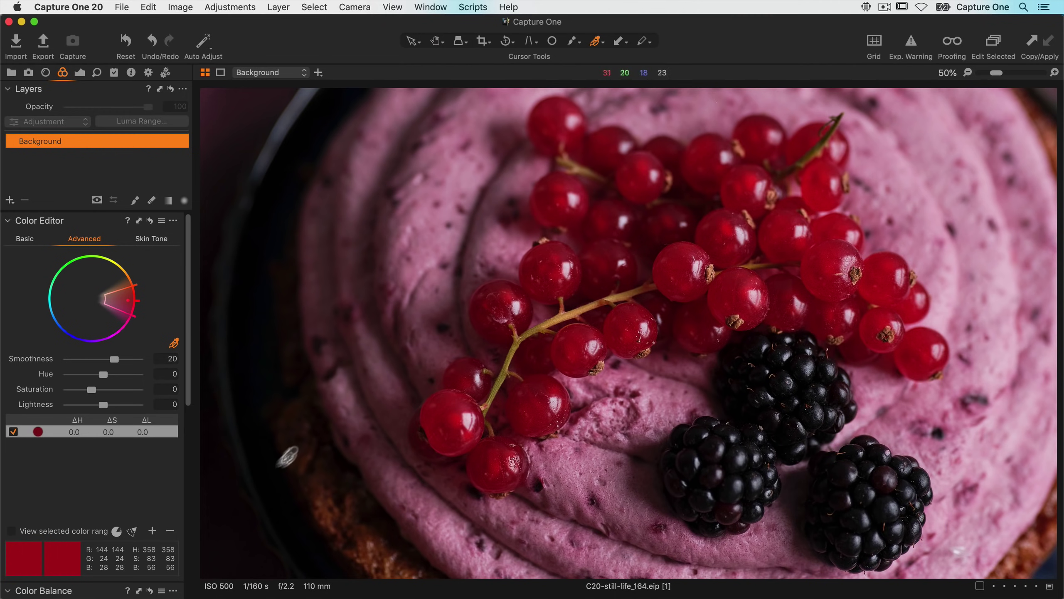
pyautogui.click(11, 531)
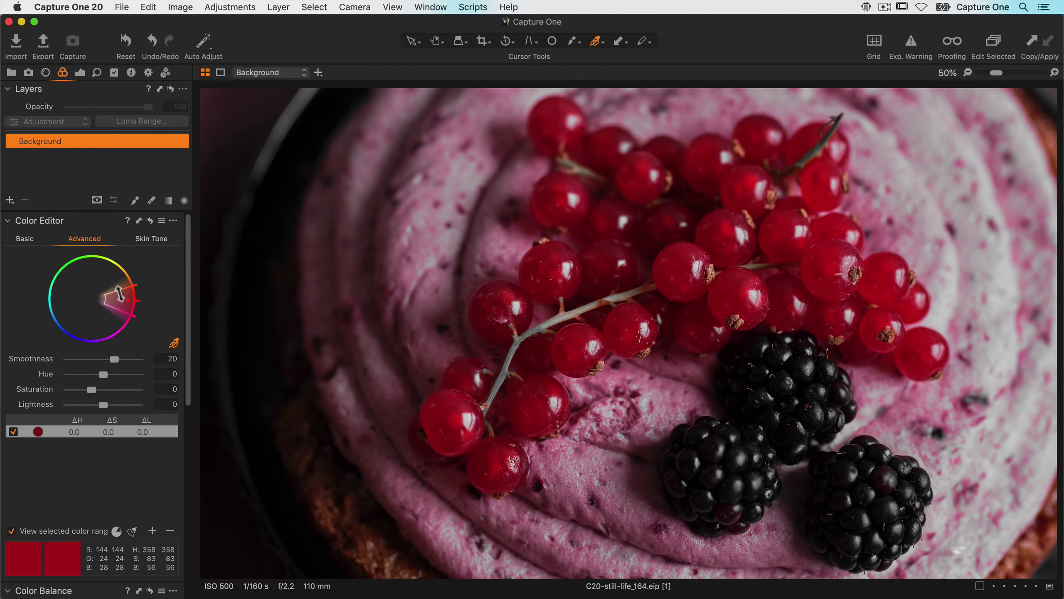
pyautogui.moveTo(121, 293); pyautogui.dragTo(117, 284)
pyautogui.moveTo(116, 281)
pyautogui.mouseDown()
pyautogui.moveTo(118, 294)
pyautogui.moveTo(105, 295)
pyautogui.moveTo(117, 294)
pyautogui.mouseUp()
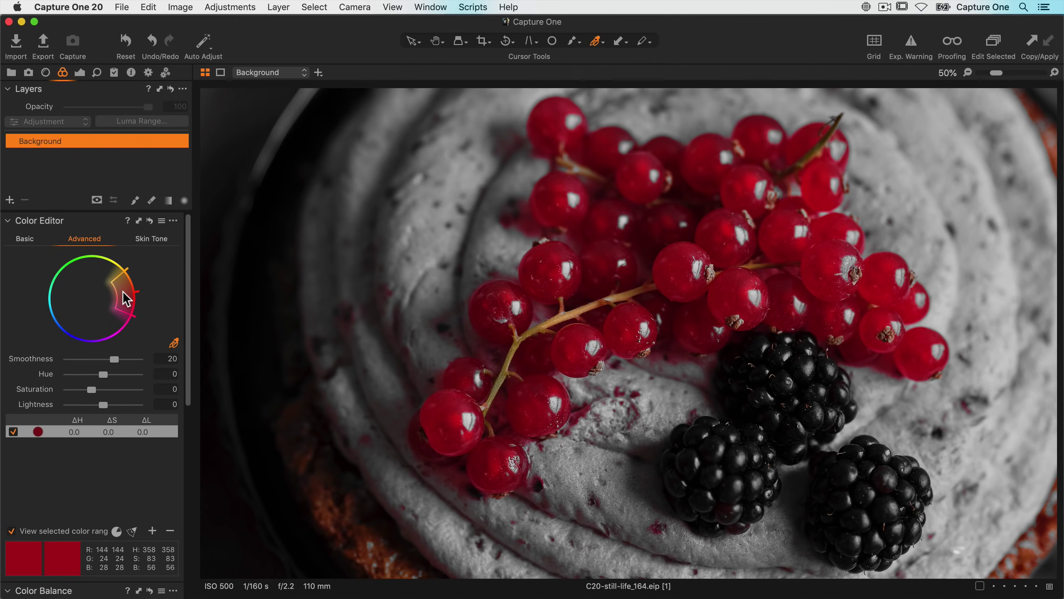
# - Create Layer 1 as a masked layer from the currant colour selection, then zoom to Fit
pyautogui.click(173, 220)
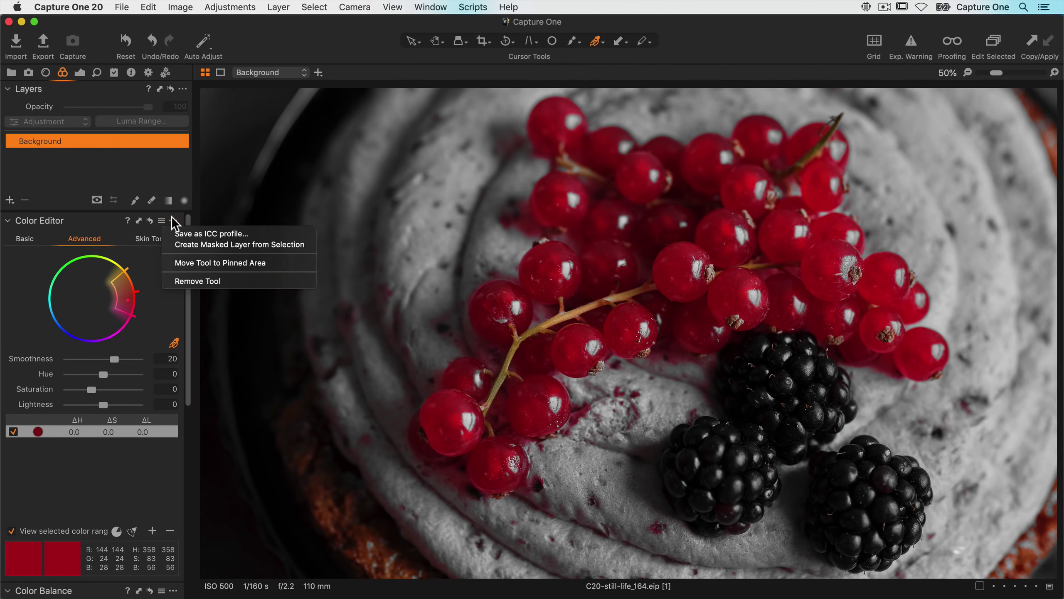
pyautogui.click(168, 246)
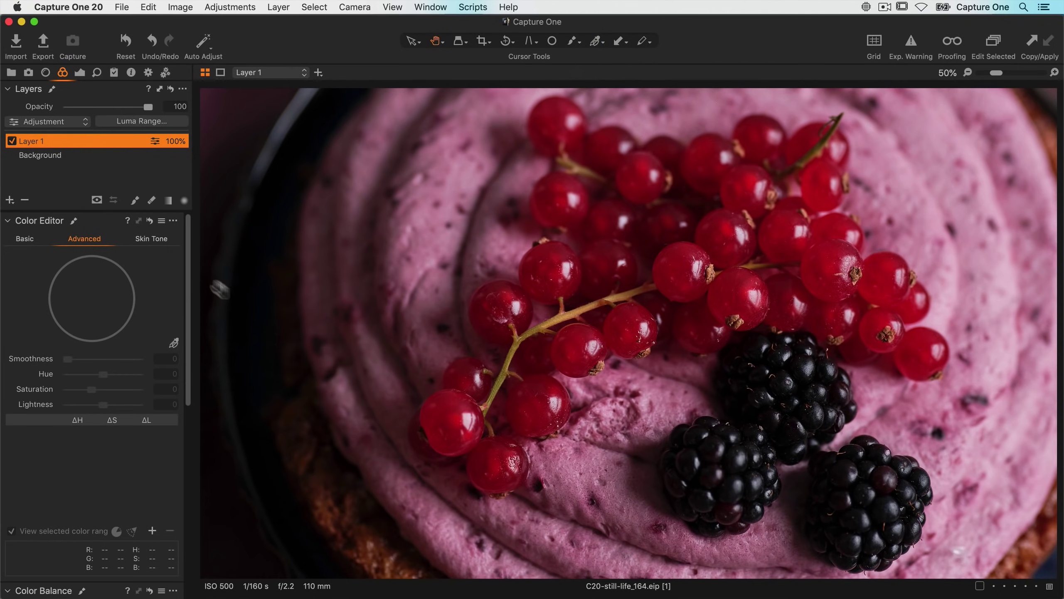
pyautogui.press('super+0')
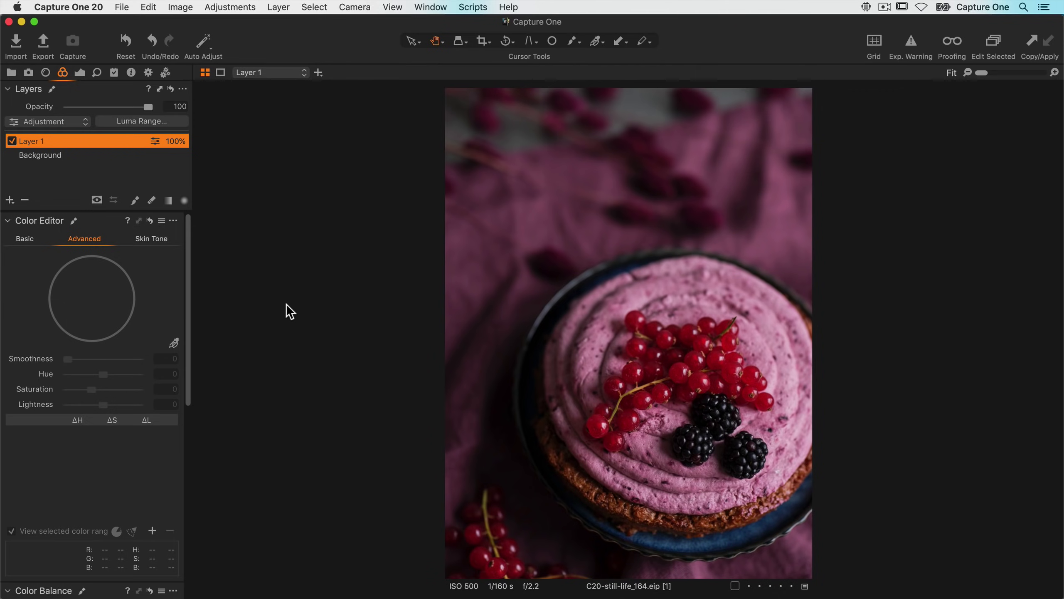
# - View the mask in grayscale and erase the blurred top berries and stray streaks with a size-1,400 eraser
pyautogui.click(96, 200)
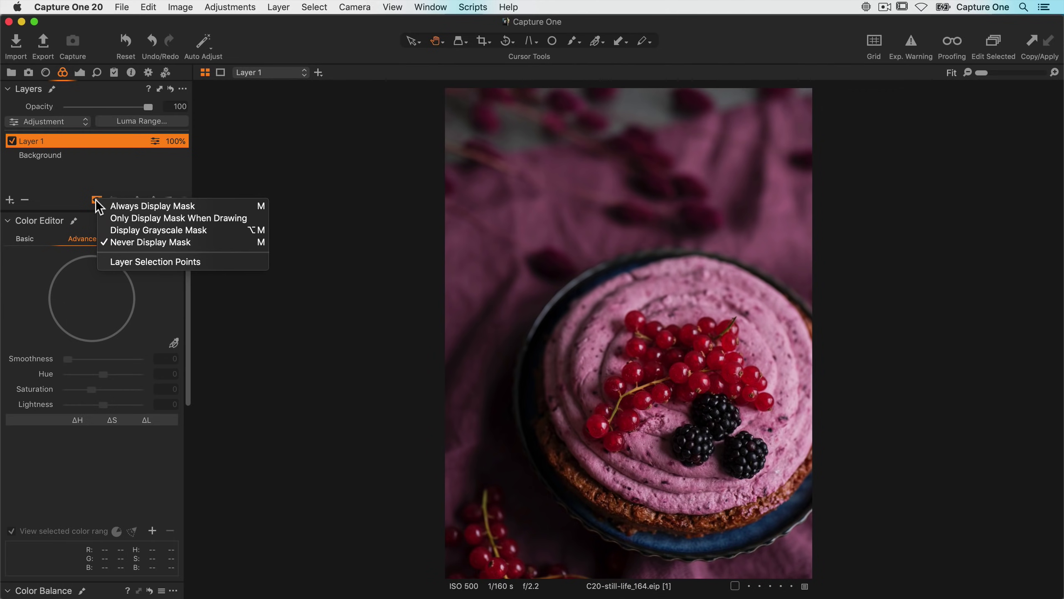
pyautogui.click(102, 235)
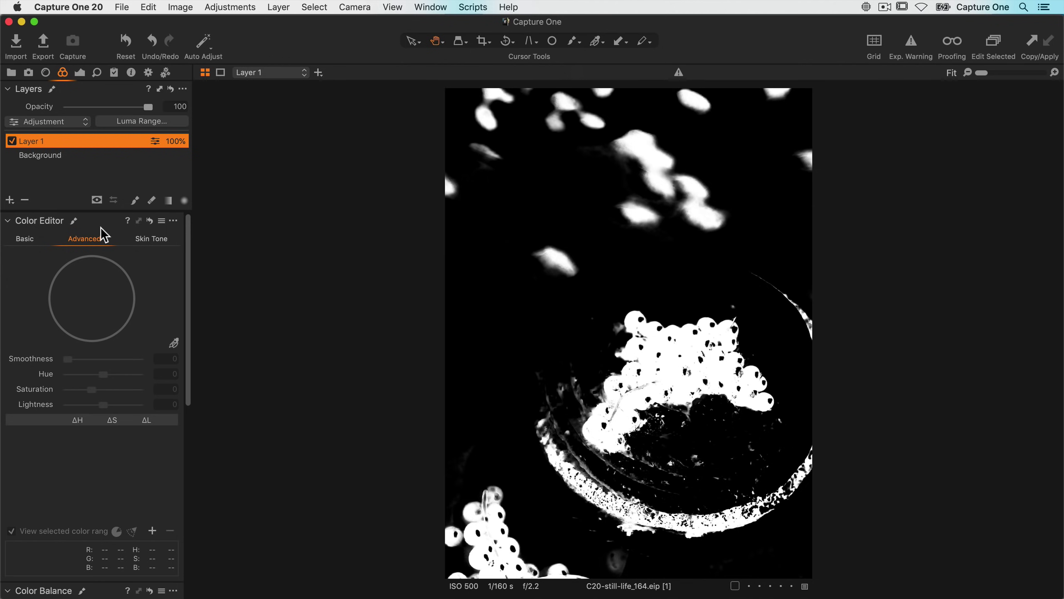
pyautogui.click(152, 200)
pyautogui.rightClick(588, 164)
pyautogui.moveTo(589, 164); pyautogui.dragTo(608, 165)
pyautogui.moveTo(777, 209)
pyautogui.mouseDown()
pyautogui.moveTo(487, 229)
pyautogui.moveTo(486, 107)
pyautogui.moveTo(810, 170)
pyautogui.moveTo(570, 146)
pyautogui.moveTo(439, 559)
pyautogui.moveTo(468, 504)
pyautogui.moveTo(611, 583)
pyautogui.moveTo(528, 437)
pyautogui.moveTo(551, 487)
pyautogui.moveTo(623, 518)
pyautogui.moveTo(808, 470)
pyautogui.moveTo(657, 499)
pyautogui.mouseUp()
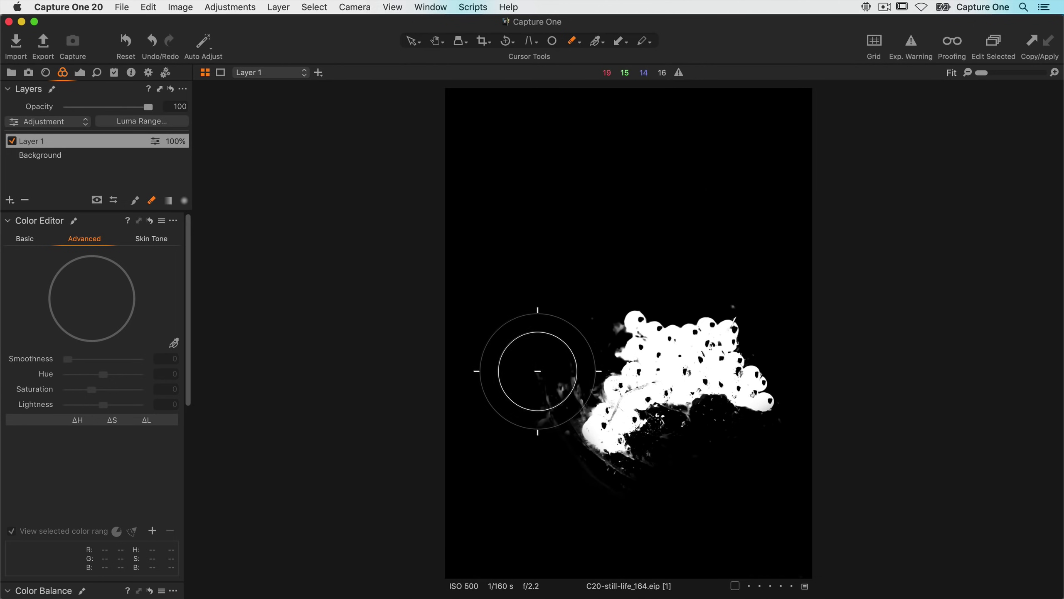
pyautogui.moveTo(539, 364)
pyautogui.mouseDown()
pyautogui.moveTo(539, 423)
pyautogui.moveTo(532, 416)
pyautogui.mouseUp()
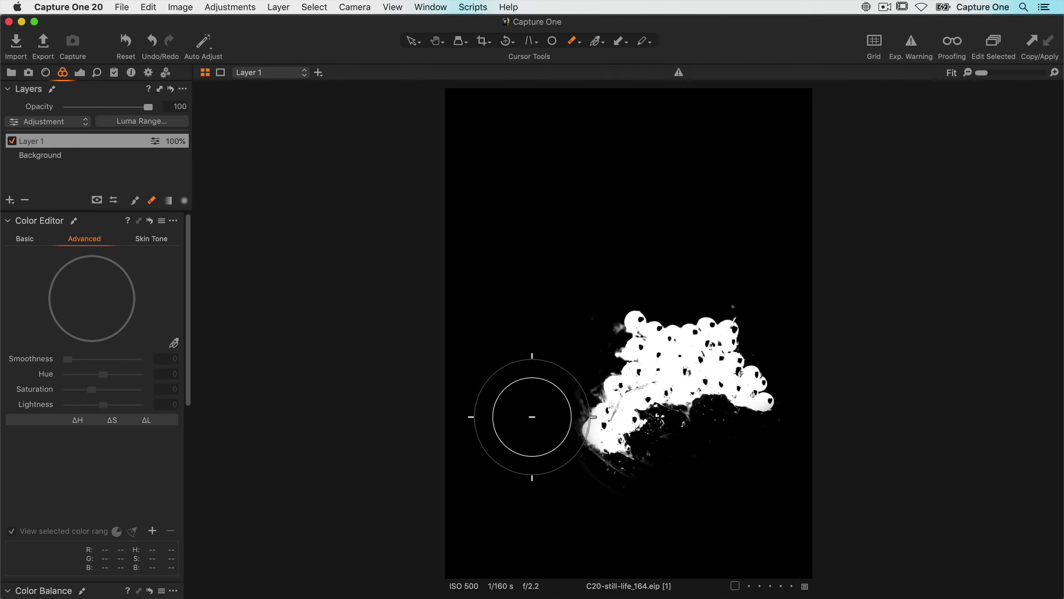
# - Refine Layer 1's currant mask at radius 84 and return to the full-colour image
pyautogui.press('h')
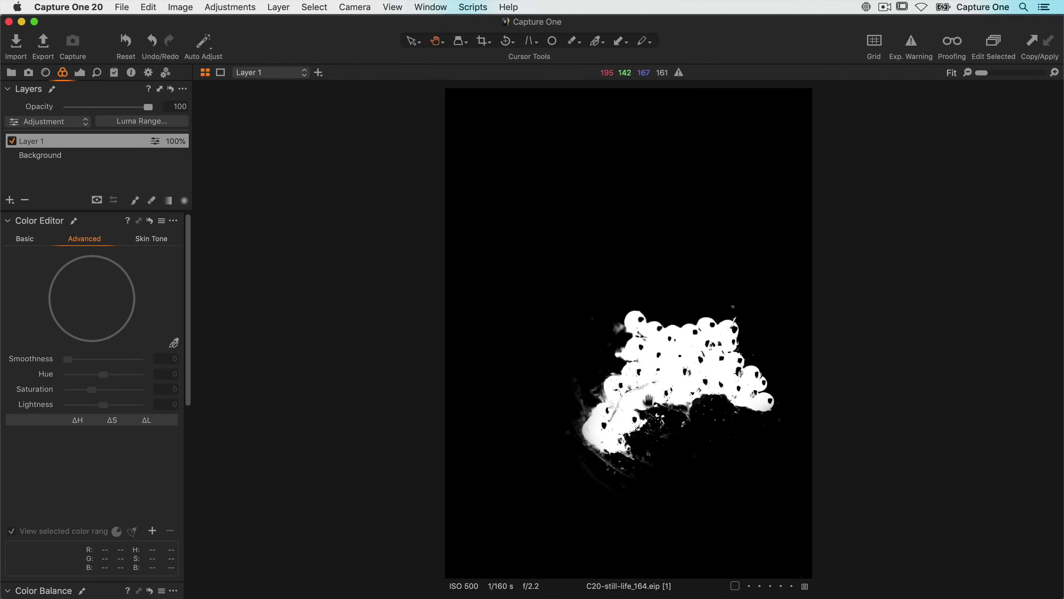
pyautogui.click(648, 394)
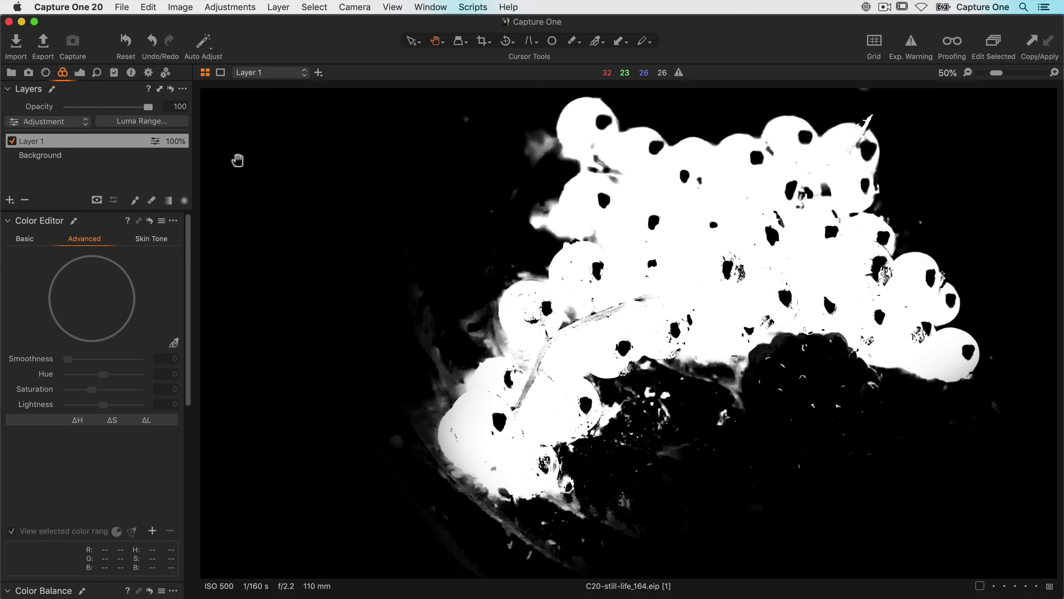
pyautogui.rightClick(108, 140)
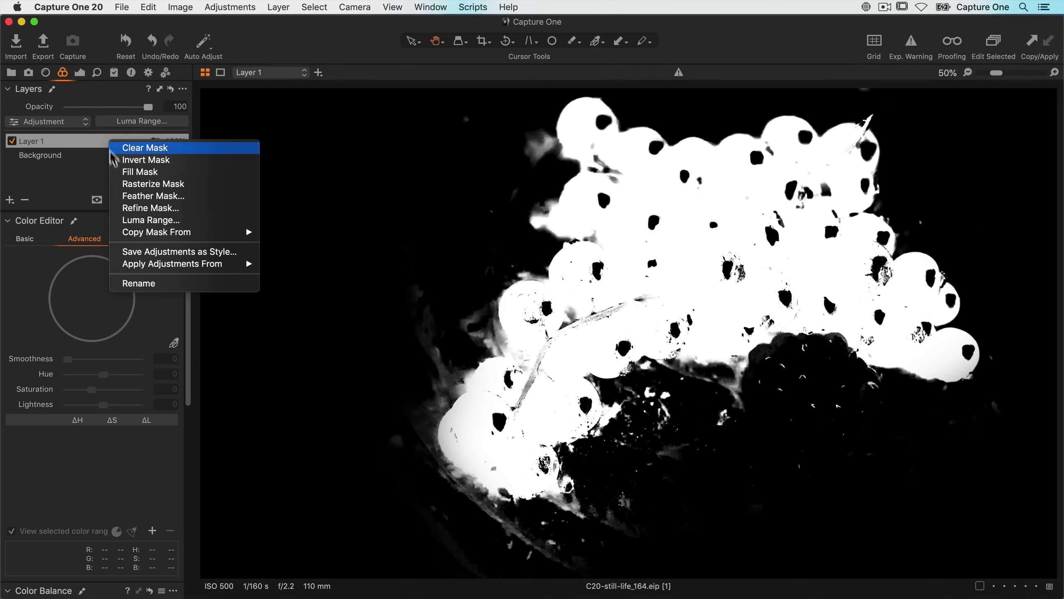
pyautogui.click(119, 208)
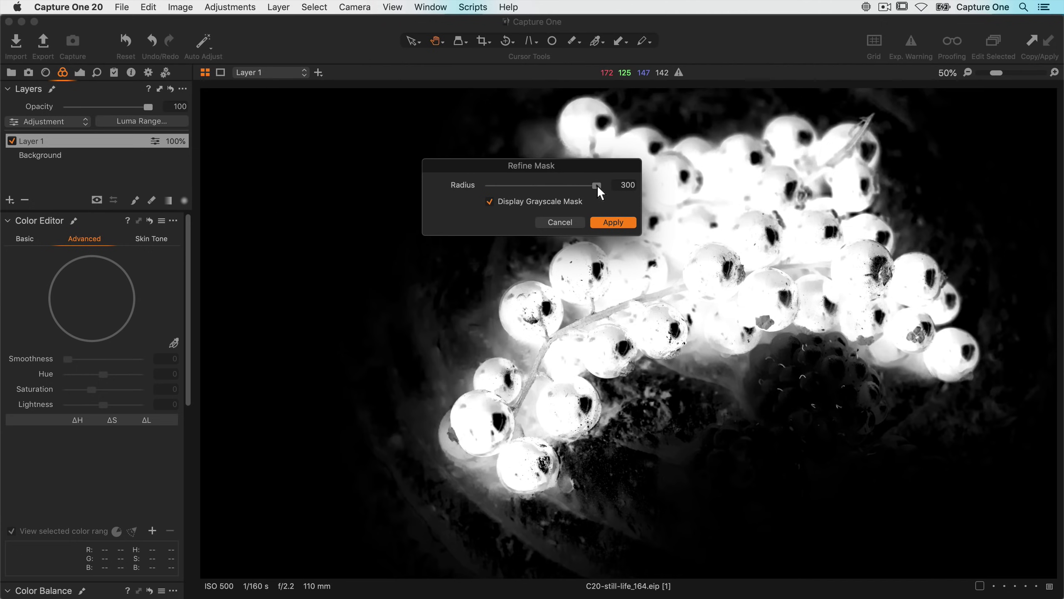
pyautogui.moveTo(597, 186); pyautogui.dragTo(575, 187)
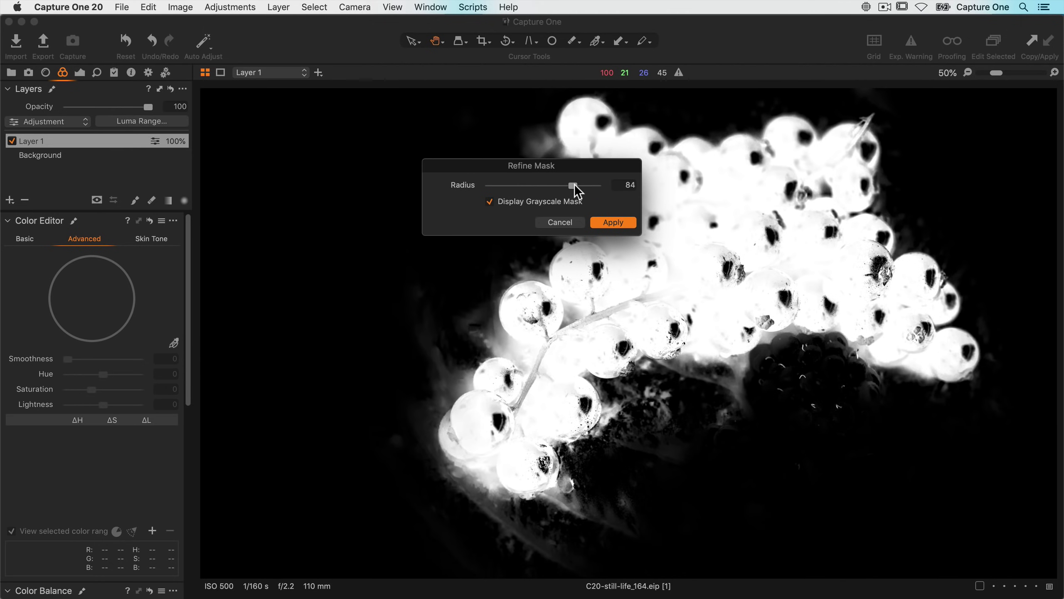
pyautogui.click(611, 222)
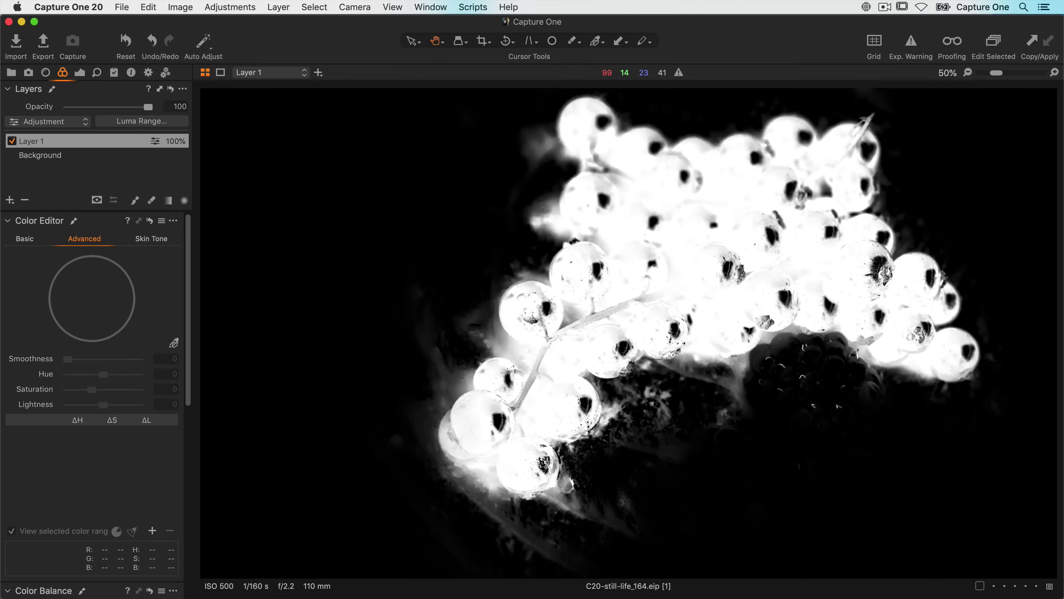
pyautogui.press('m')
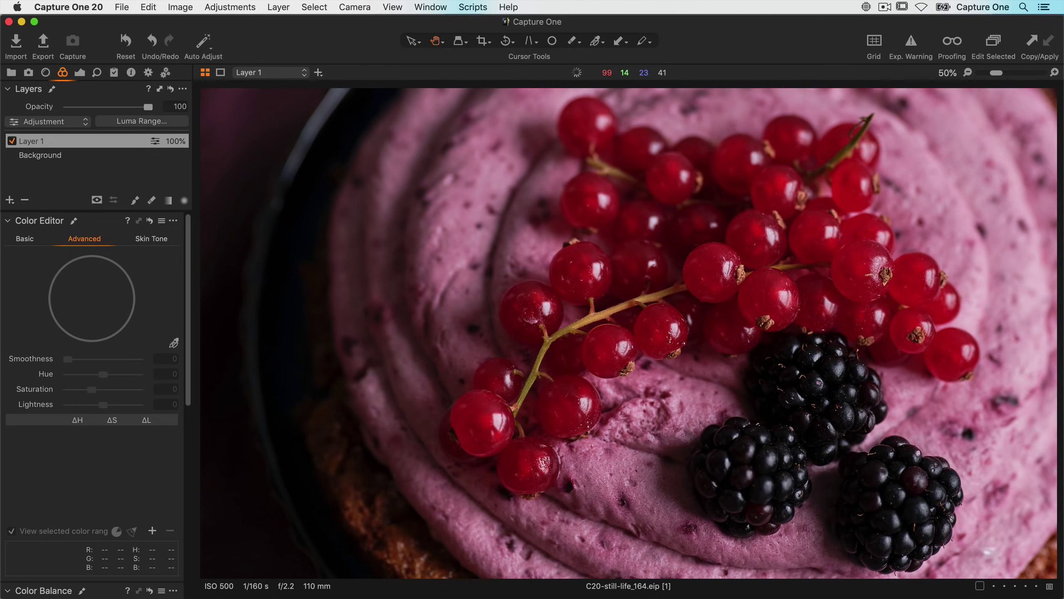
# - Set Layer 1's sharpening amount to 574, toggling the layer off and on to compare
pyautogui.press('super+plus')
pyautogui.press('super+plus')
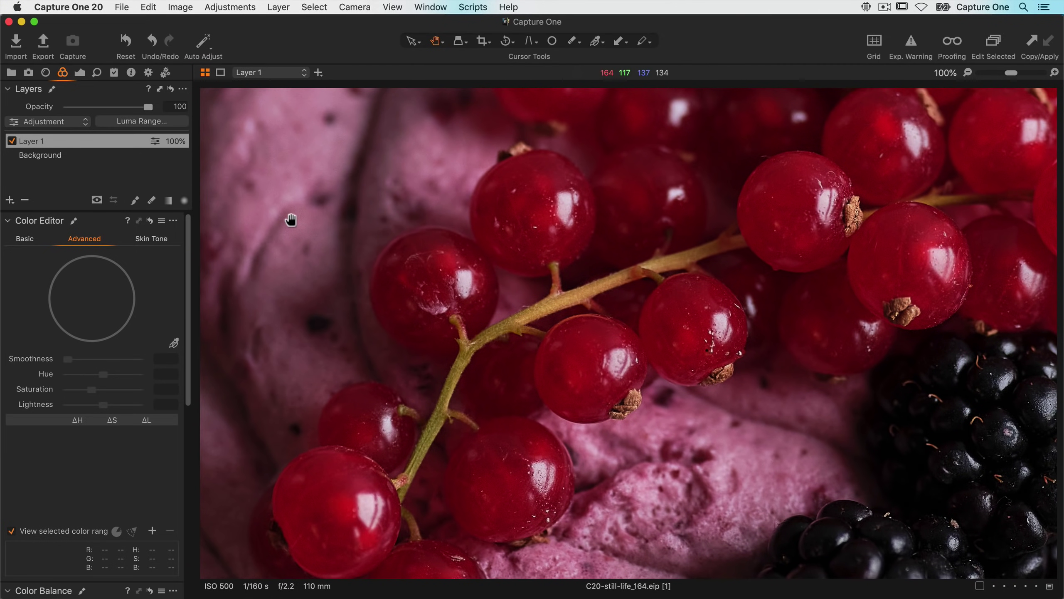
pyautogui.click(97, 73)
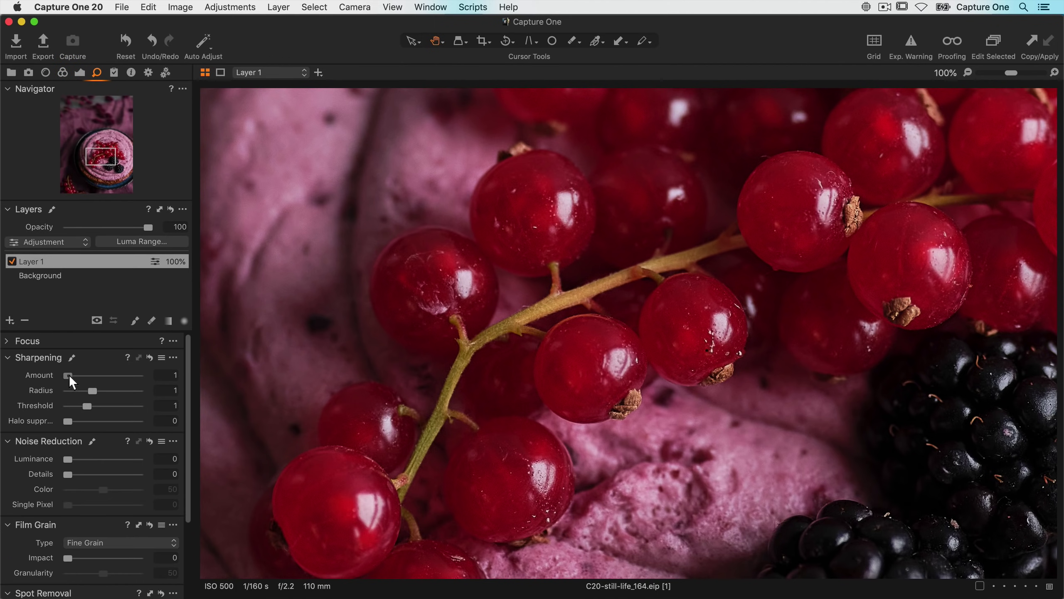
pyautogui.moveTo(69, 376); pyautogui.dragTo(110, 375)
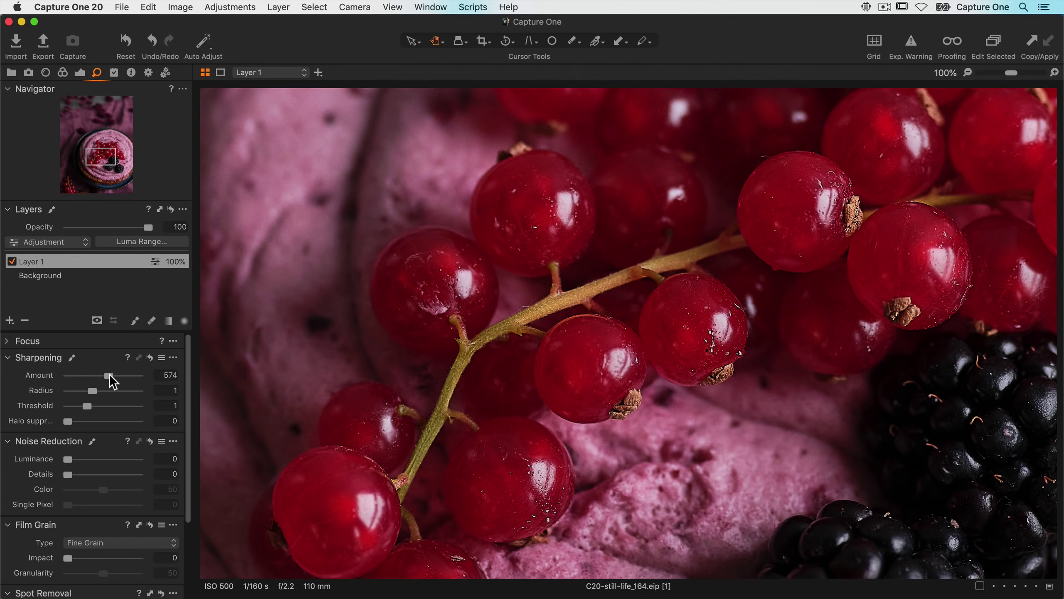
pyautogui.click(11, 261)
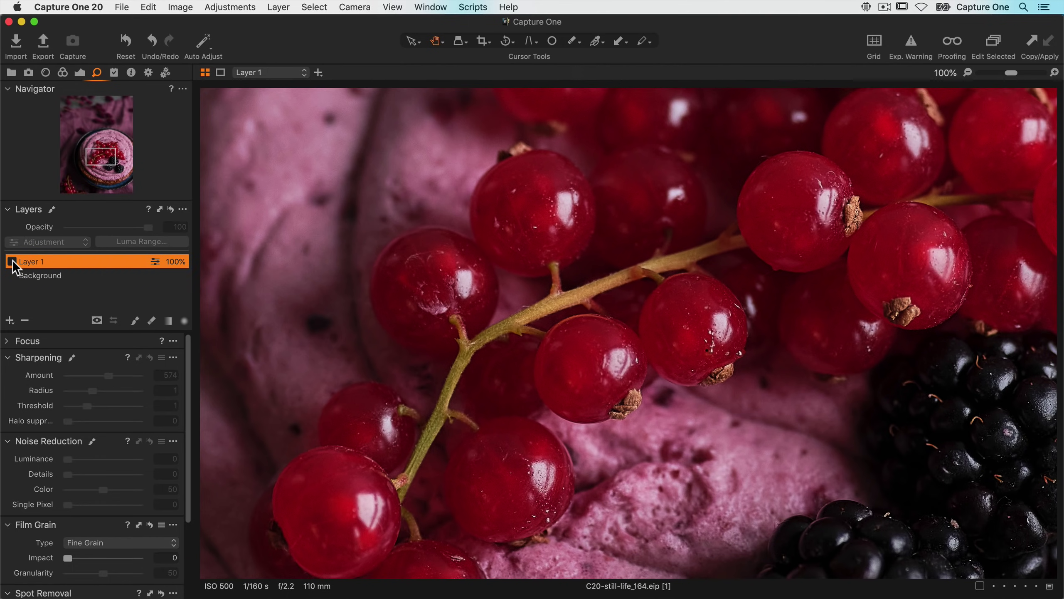
pyautogui.click(12, 262)
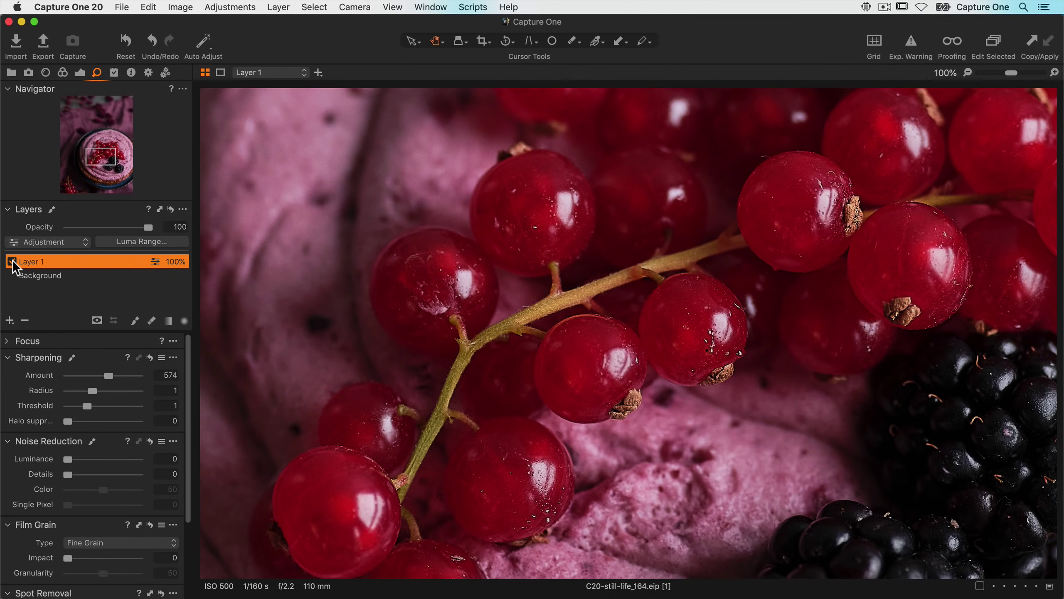
# - Pan to the blackberries and set the Draw Mask brush to size 485
pyautogui.moveTo(763, 342); pyautogui.dragTo(506, 178)
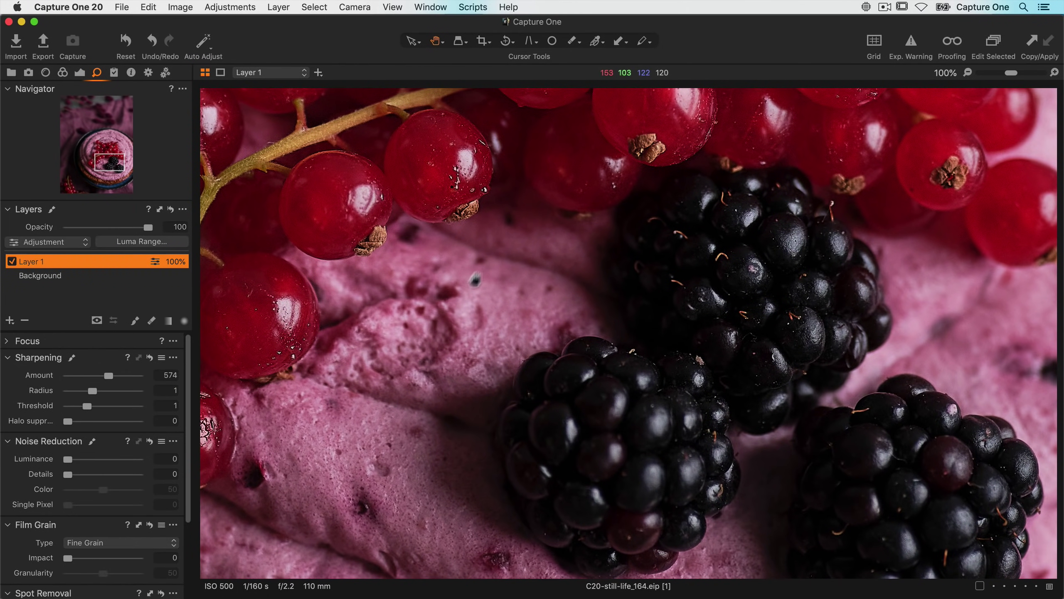
pyautogui.click(135, 320)
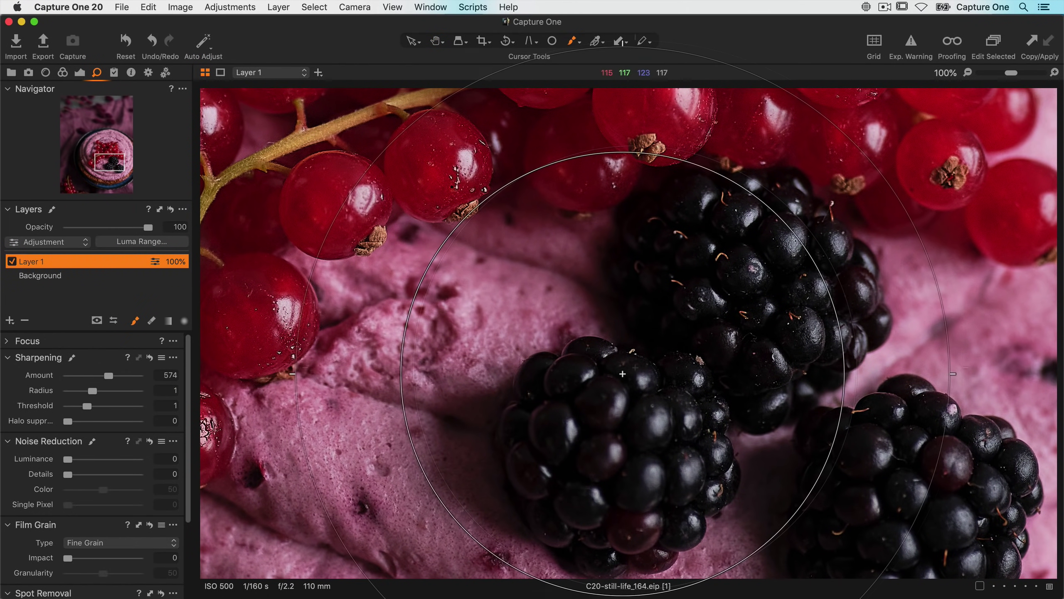
pyautogui.rightClick(688, 308)
pyautogui.moveTo(688, 307); pyautogui.dragTo(665, 308)
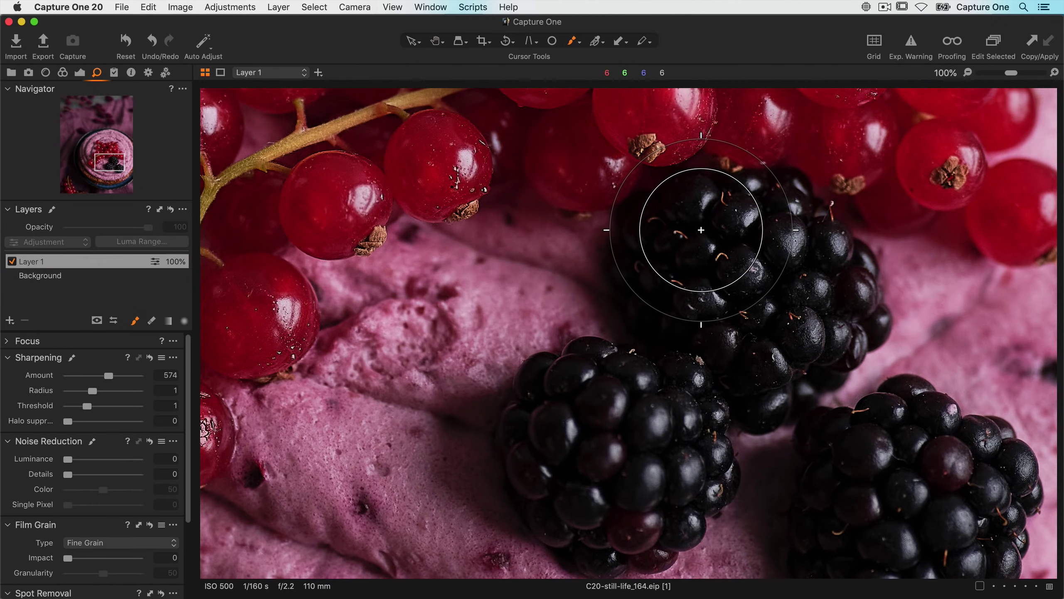